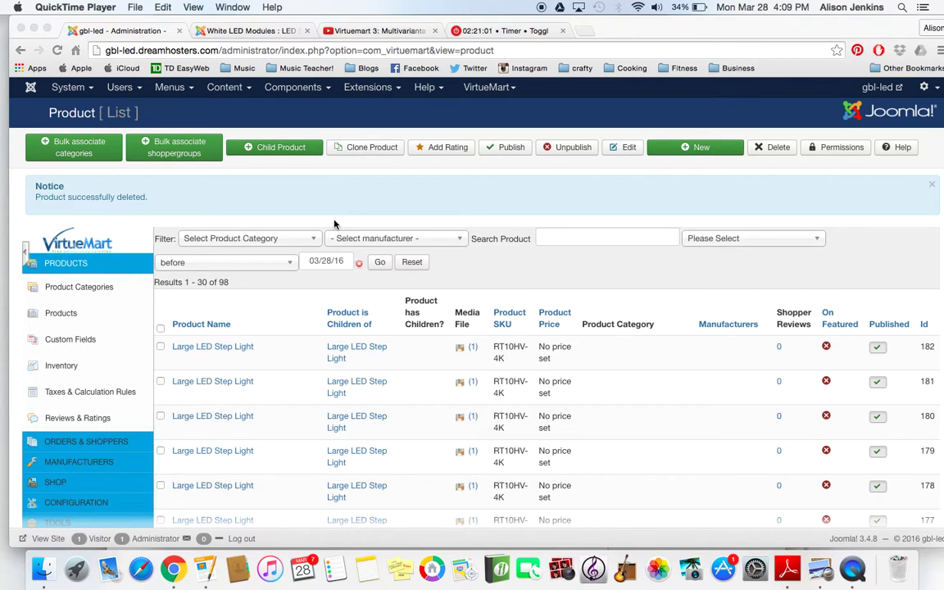
- Create a new product and name it LED Sign Modules
{"action": "left_click", "coordinate": [602, 147]}
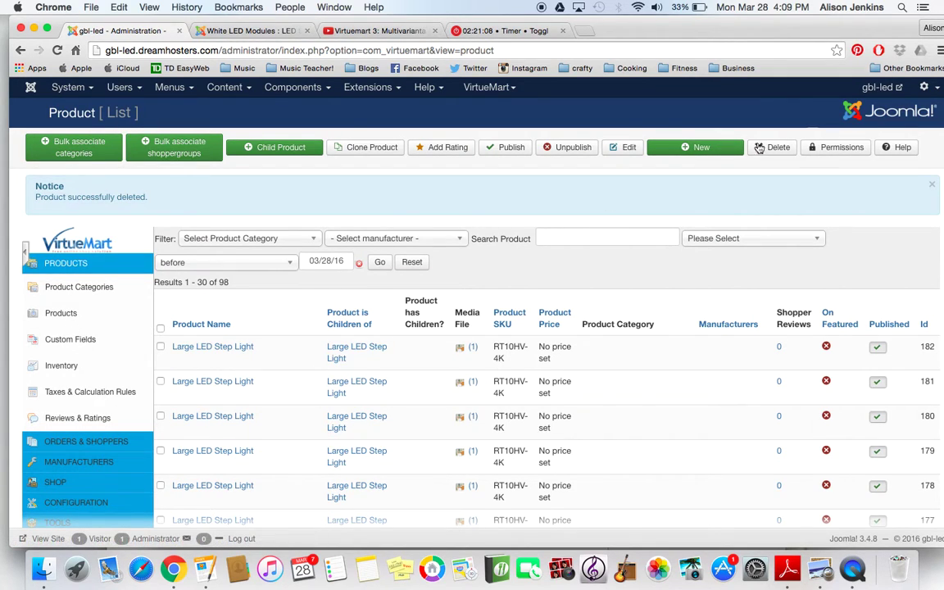
{"action": "left_click", "coordinate": [722, 153]}
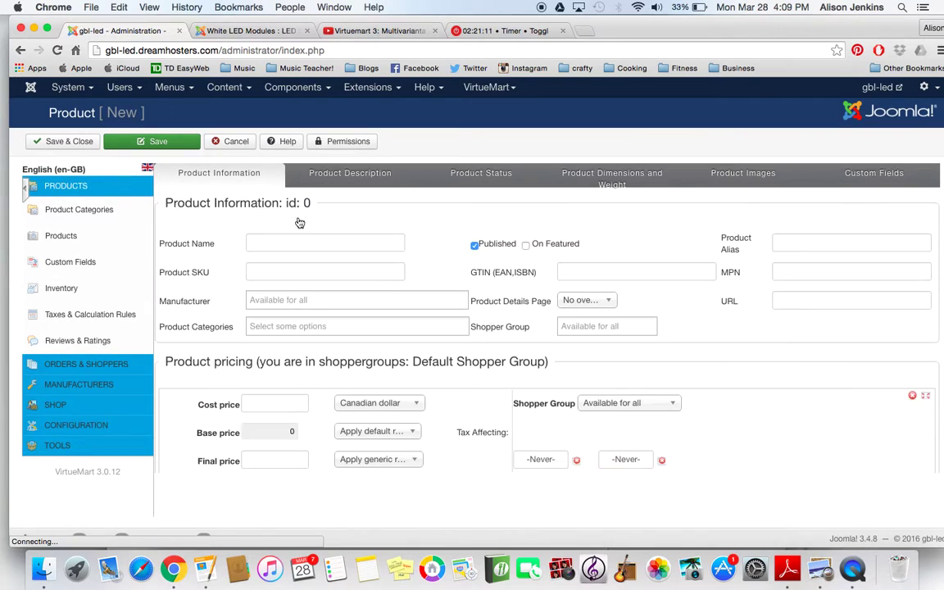
{"action": "left_click", "coordinate": [292, 243]}
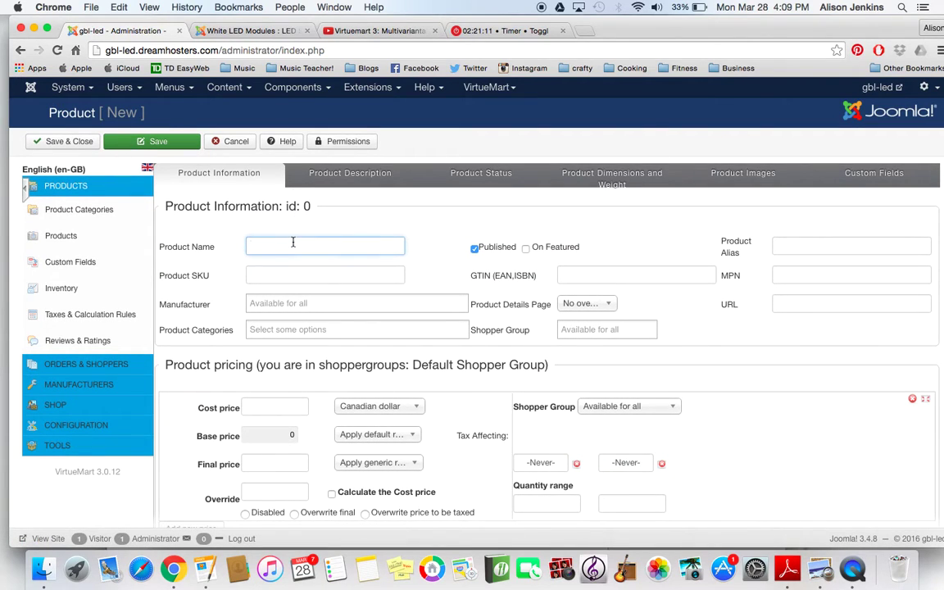
{"action": "type", "text": "LED"}
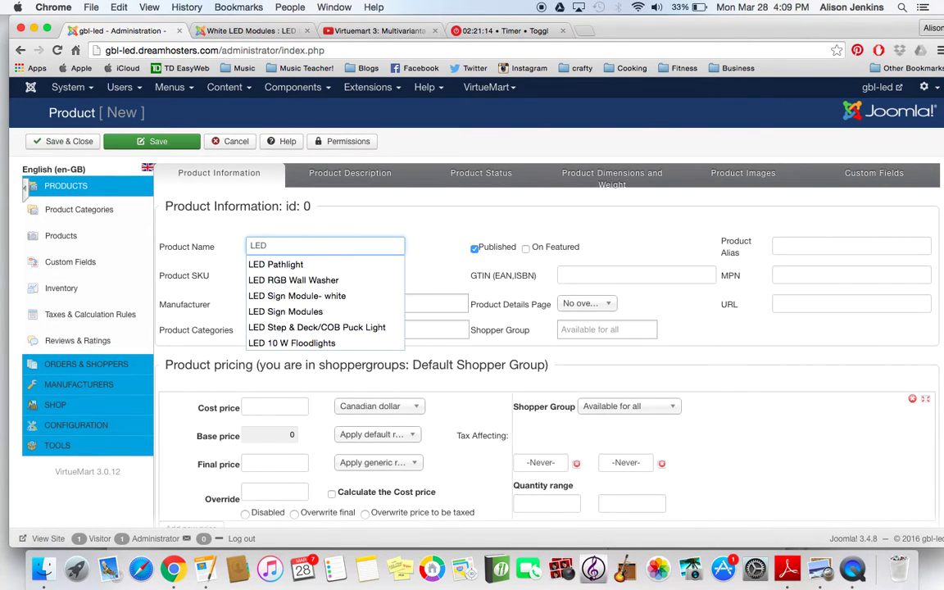
{"action": "left_click", "coordinate": [295, 311]}
{"action": "left_click", "coordinate": [298, 277]}
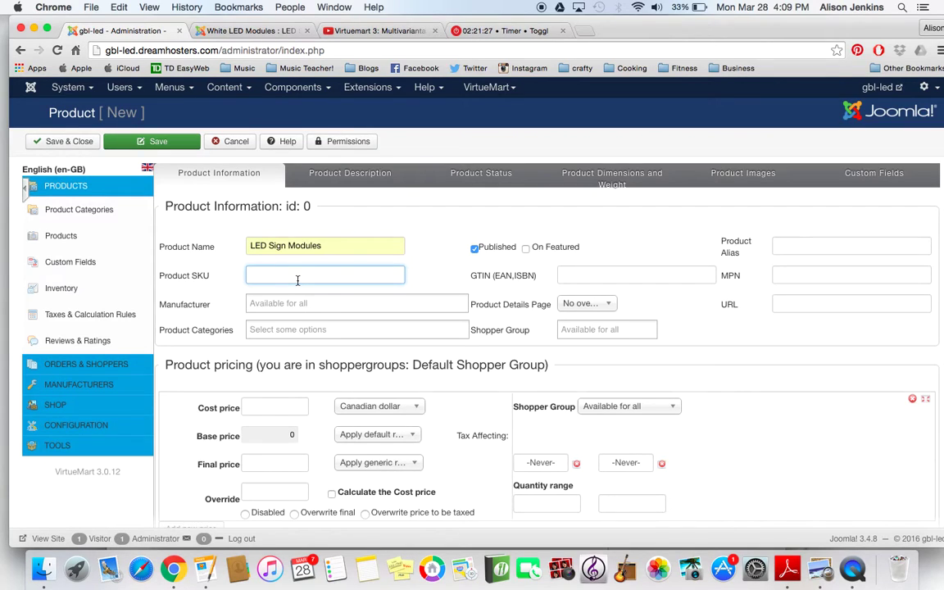
- Assign the new LED Sign Modules product to the Sign Modules category
{"action": "right_click", "coordinate": [382, 331]}
{"action": "left_click", "coordinate": [337, 330]}
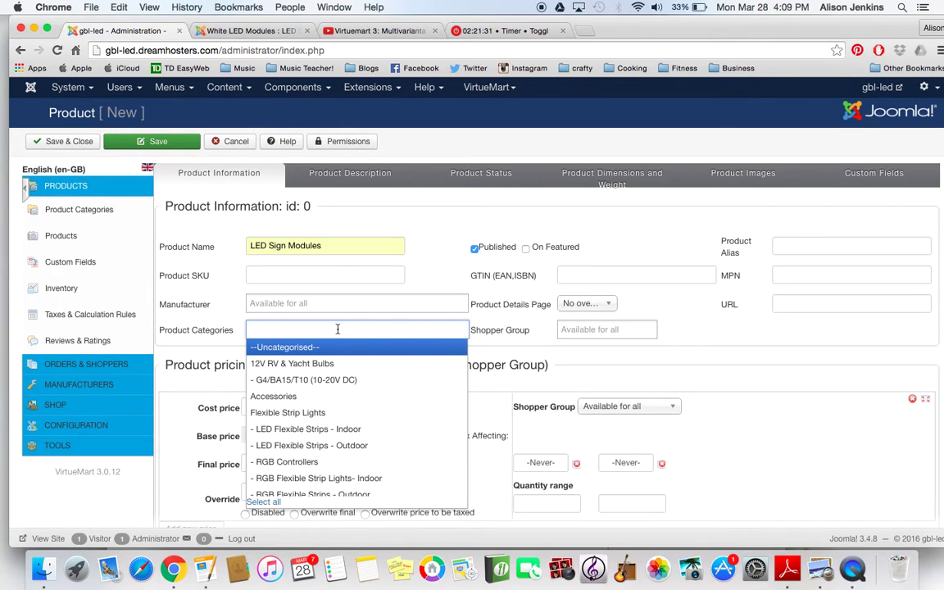
{"action": "type", "text": "module"}
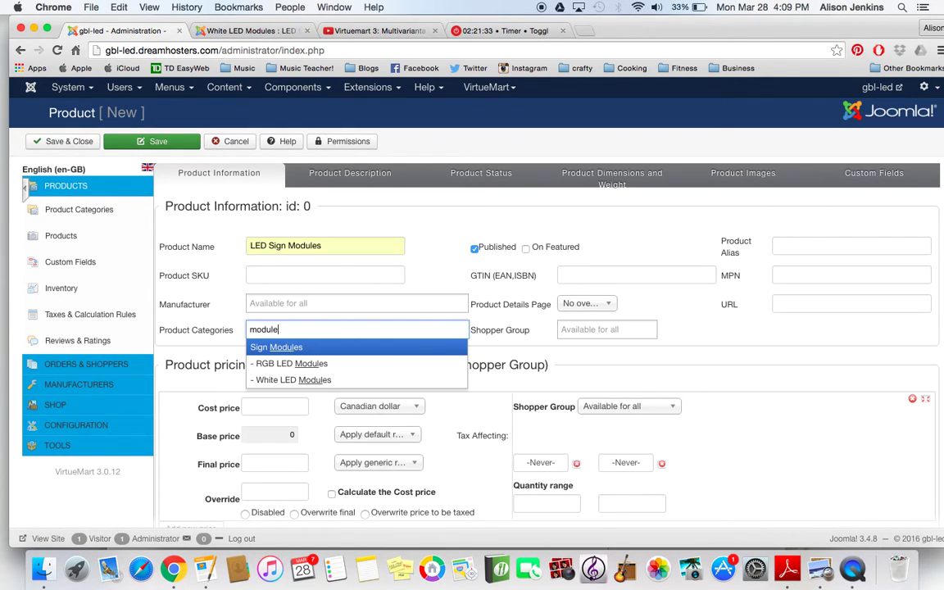
{"action": "left_click", "coordinate": [285, 350]}
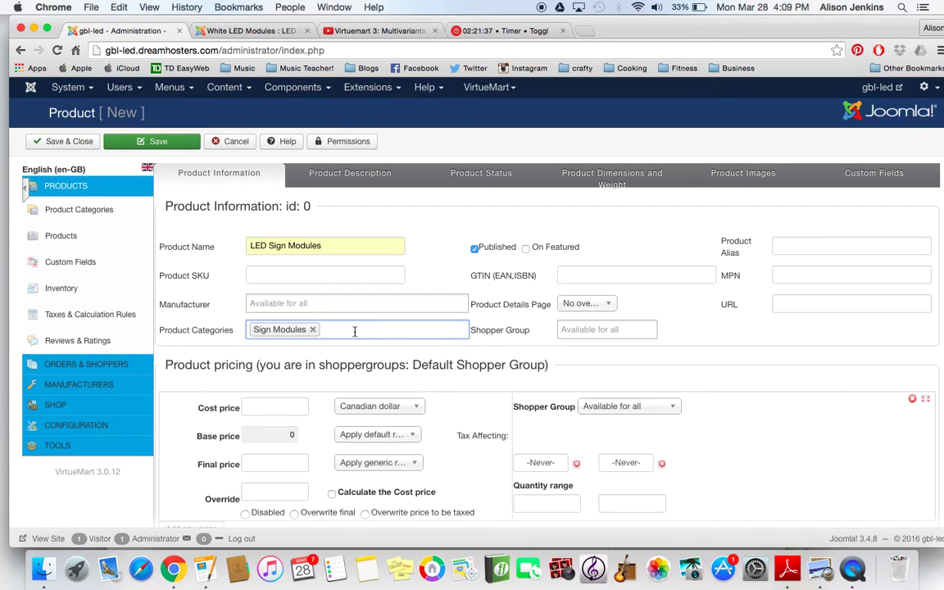
{"action": "left_click", "coordinate": [355, 332]}
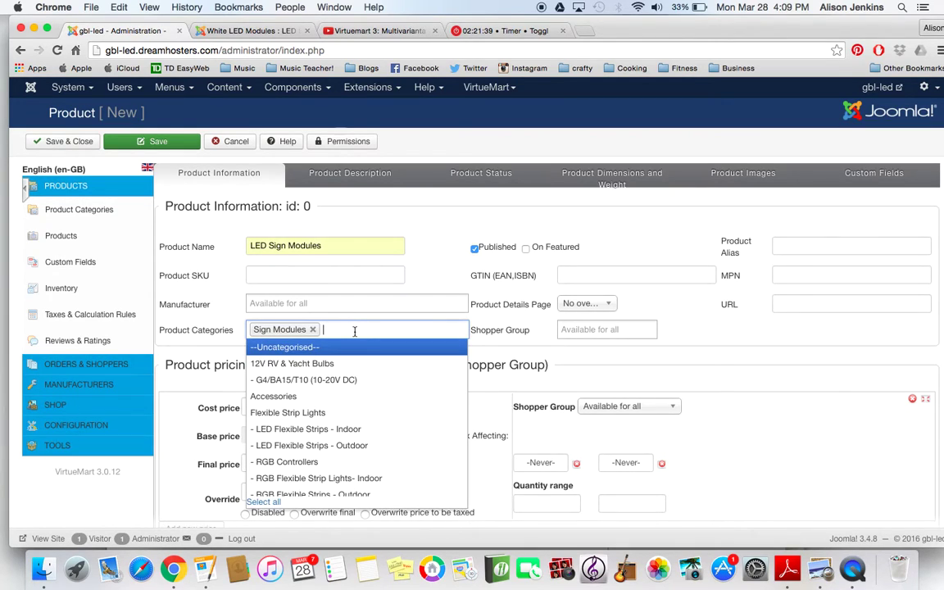
{"action": "type", "text": "rgb mo"}
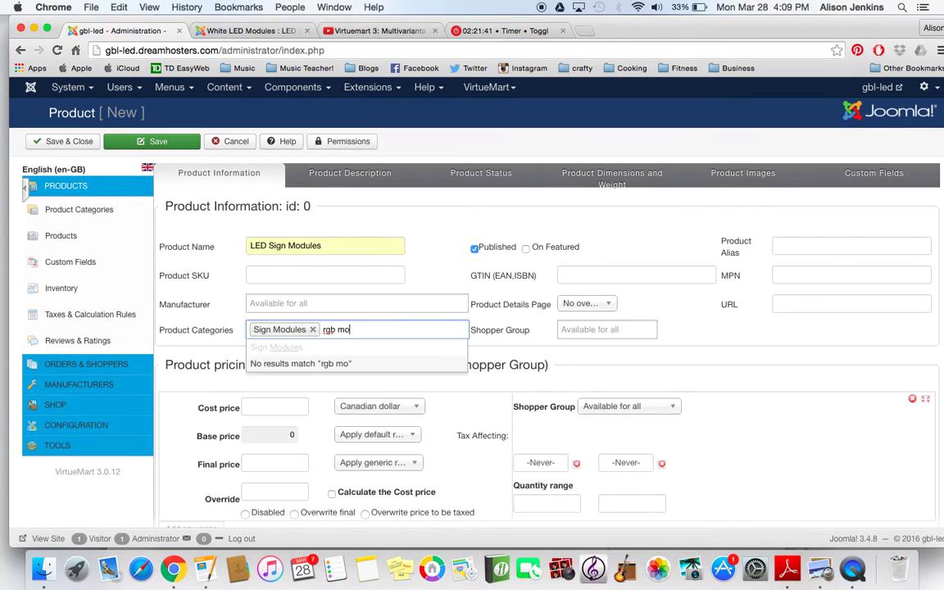
{"action": "type", "text": "dule"}
{"action": "left_click", "coordinate": [349, 336]}
{"action": "key", "text": "BackSpace"}
{"action": "key", "text": "BackSpace"}
{"action": "key", "text": "BackSpace"}
{"action": "key", "text": "BackSpace"}
{"action": "key", "text": "BackSpace"}
{"action": "key", "text": "BackSpace"}
{"action": "key", "text": "BackSpace"}
{"action": "double_click", "coordinate": [341, 330]}
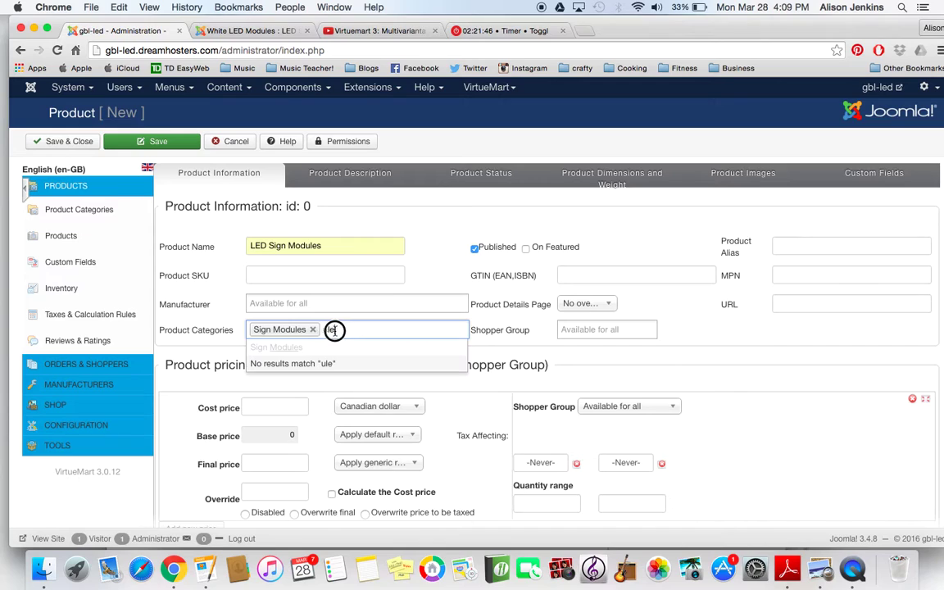
- Add the RGB LED Modules and White LED Modules categories to the product and save it
{"action": "type", "text": "mod"}
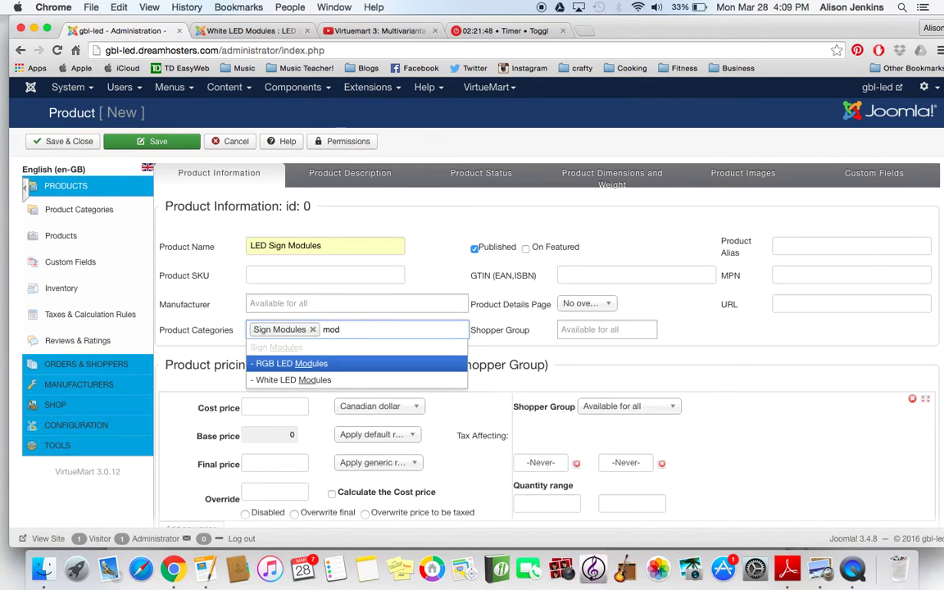
{"action": "left_click", "coordinate": [274, 363]}
{"action": "left_click", "coordinate": [432, 327]}
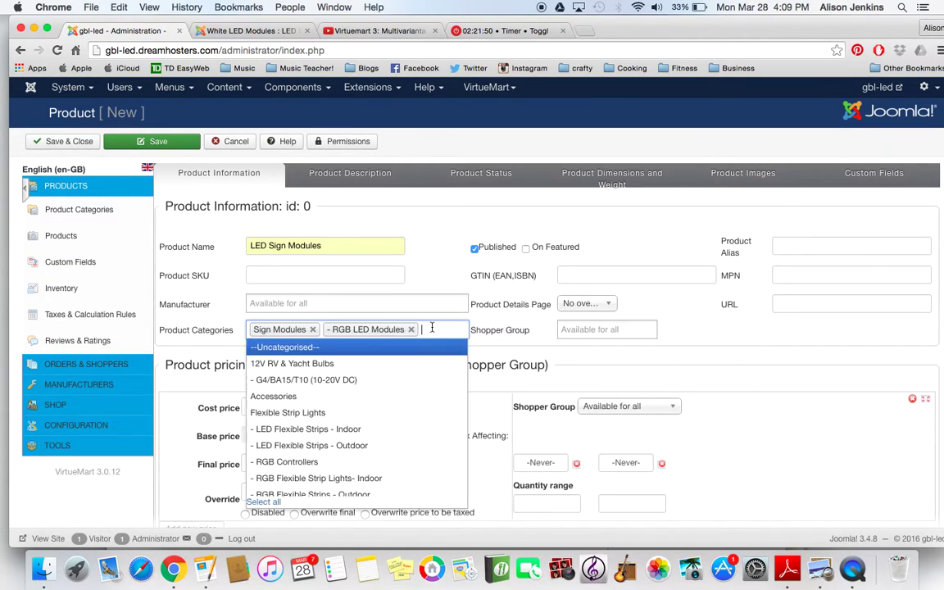
{"action": "type", "text": "module"}
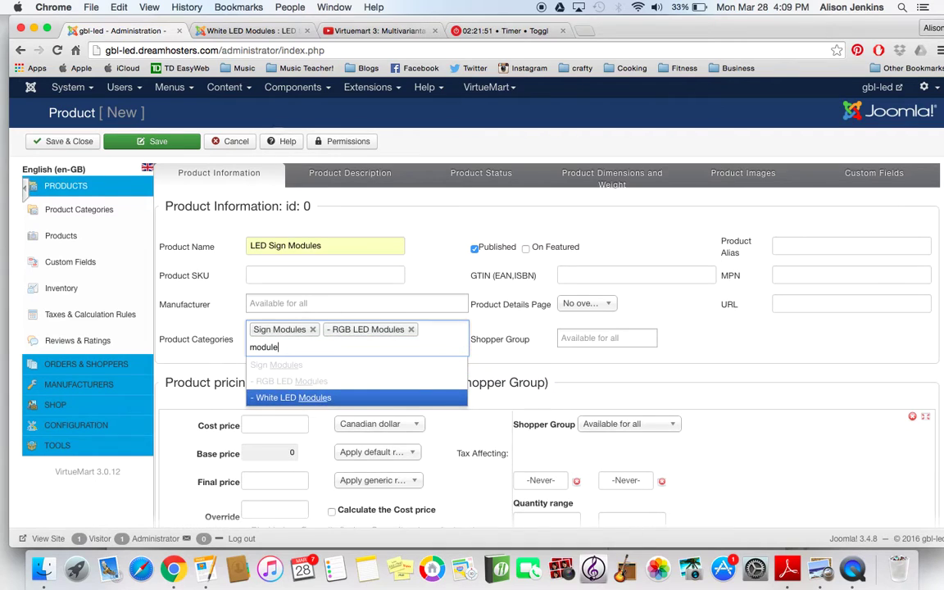
{"action": "left_click", "coordinate": [316, 397]}
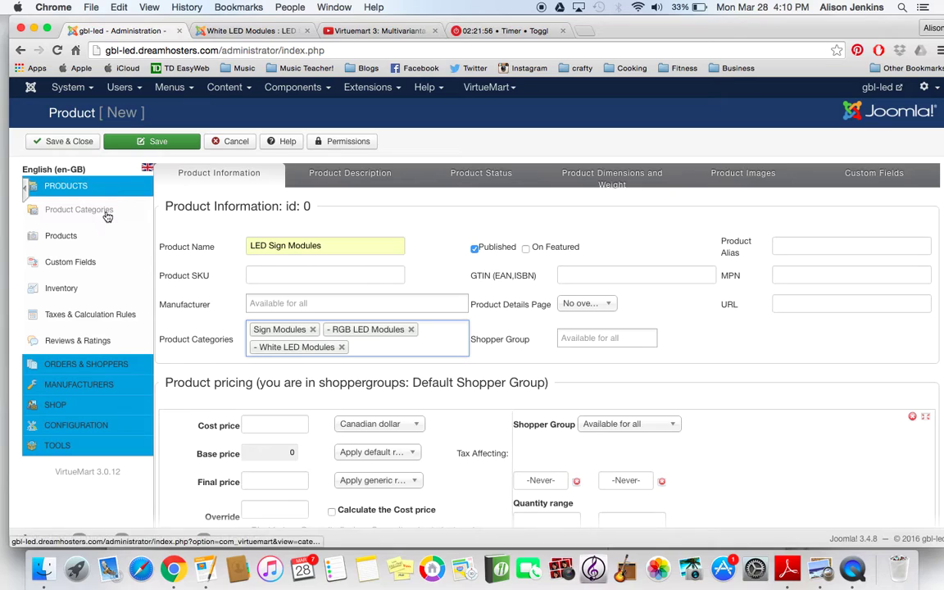
{"action": "left_click", "coordinate": [157, 143]}
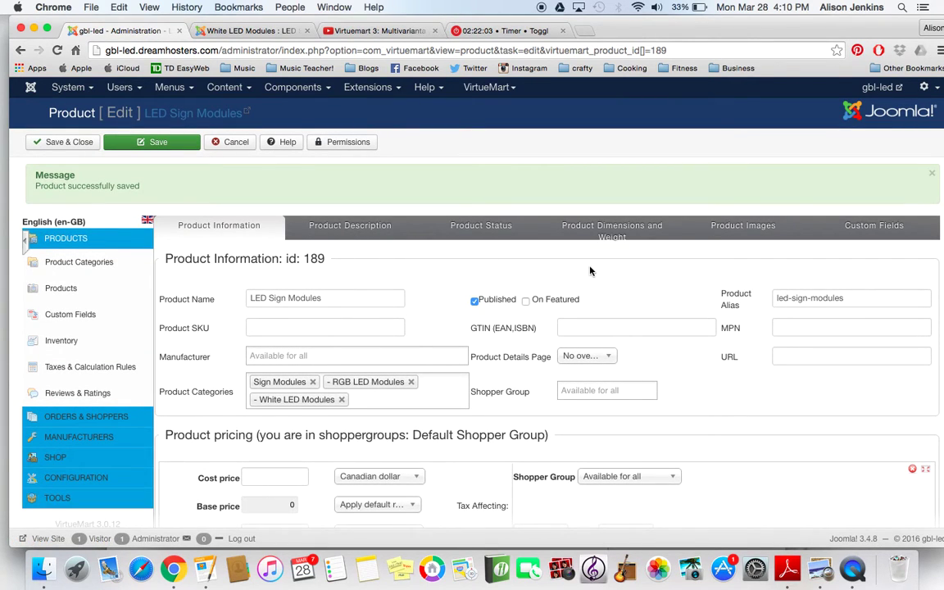
- Upload 3_led_module_picture_1.jpg as the product's image, then save and close the product
{"action": "left_click", "coordinate": [727, 227]}
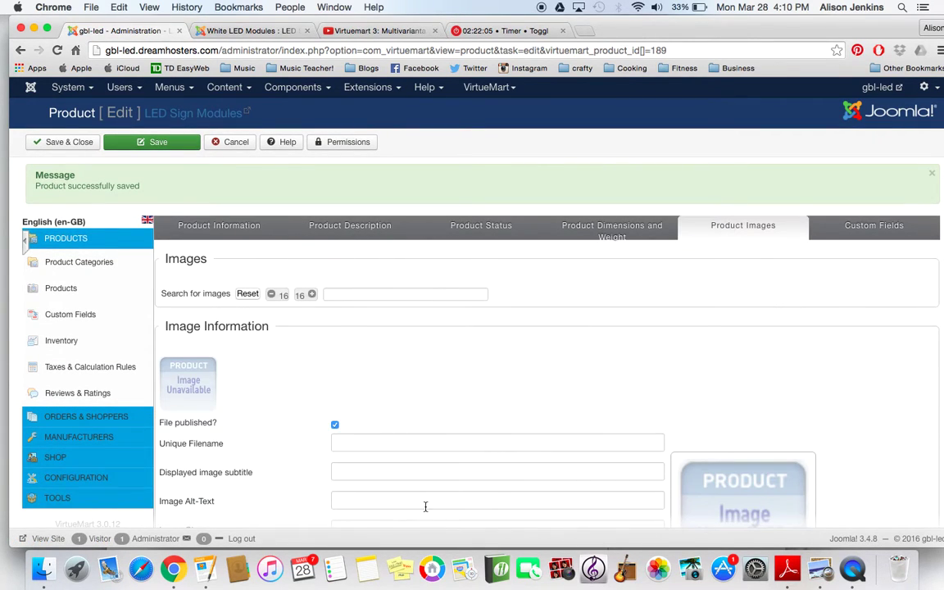
{"action": "scroll", "coordinate": [426, 506], "scroll_direction": "down", "scroll_amount": 10}
{"action": "left_click", "coordinate": [229, 311]}
{"action": "left_click", "coordinate": [236, 355]}
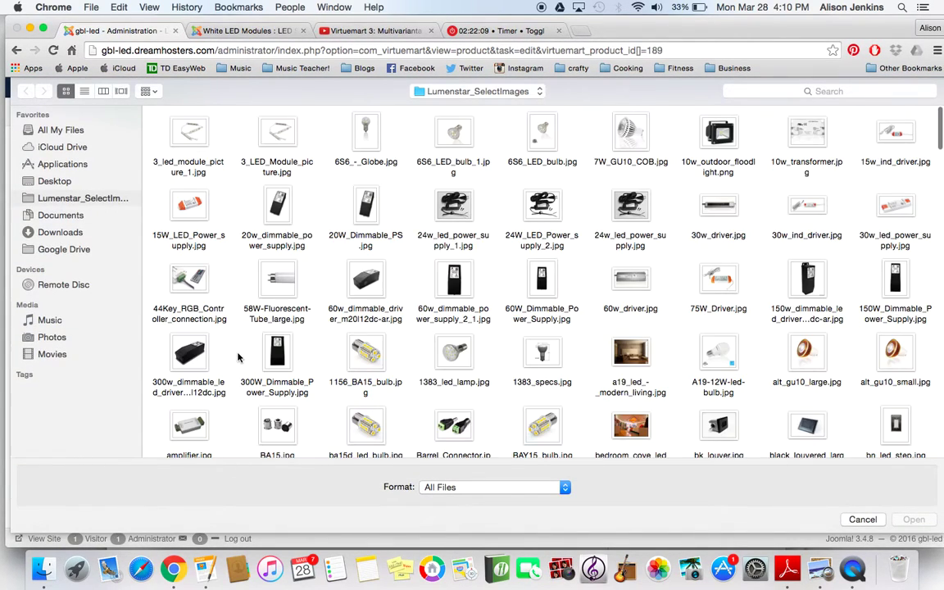
{"action": "left_click", "coordinate": [197, 136]}
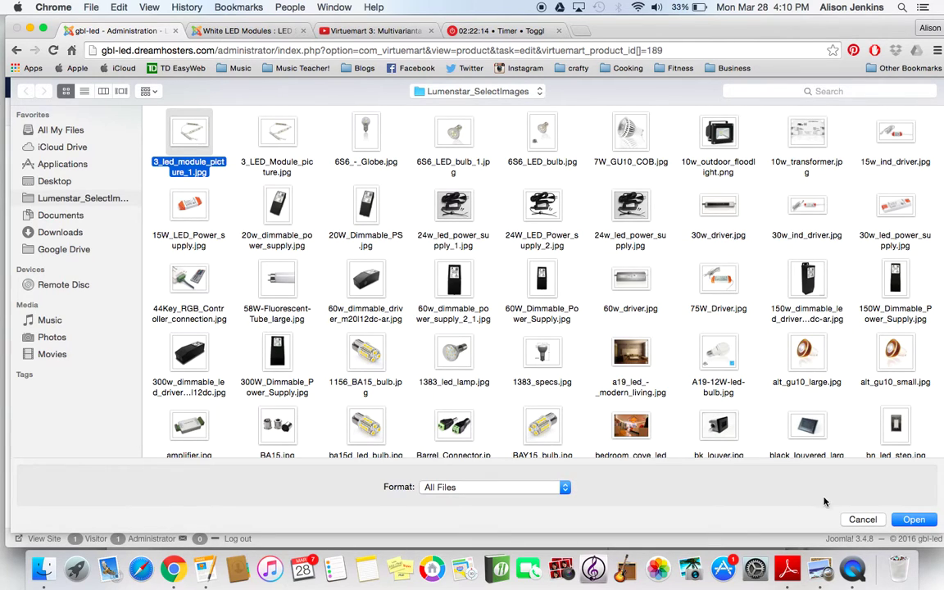
{"action": "left_click", "coordinate": [930, 521]}
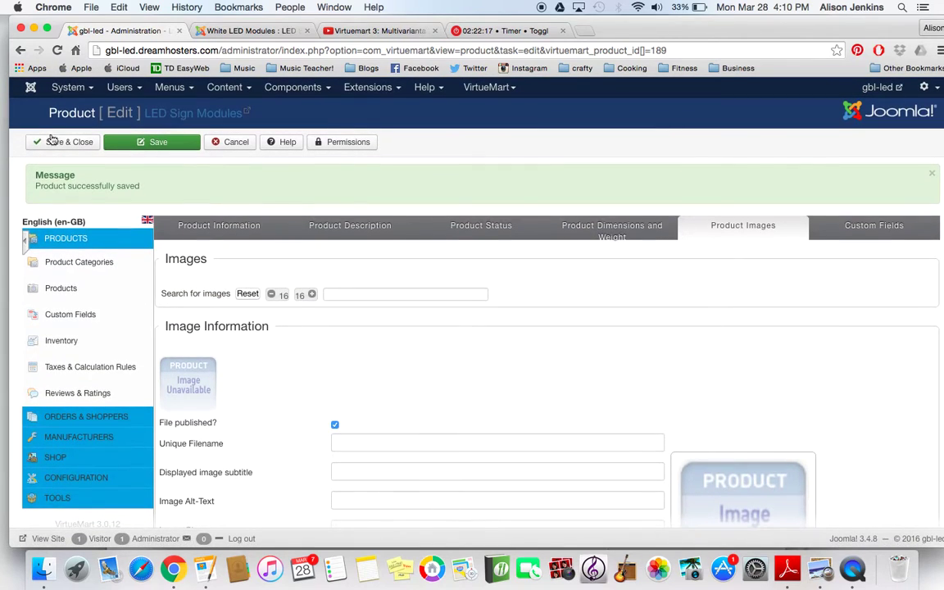
{"action": "left_click", "coordinate": [54, 142]}
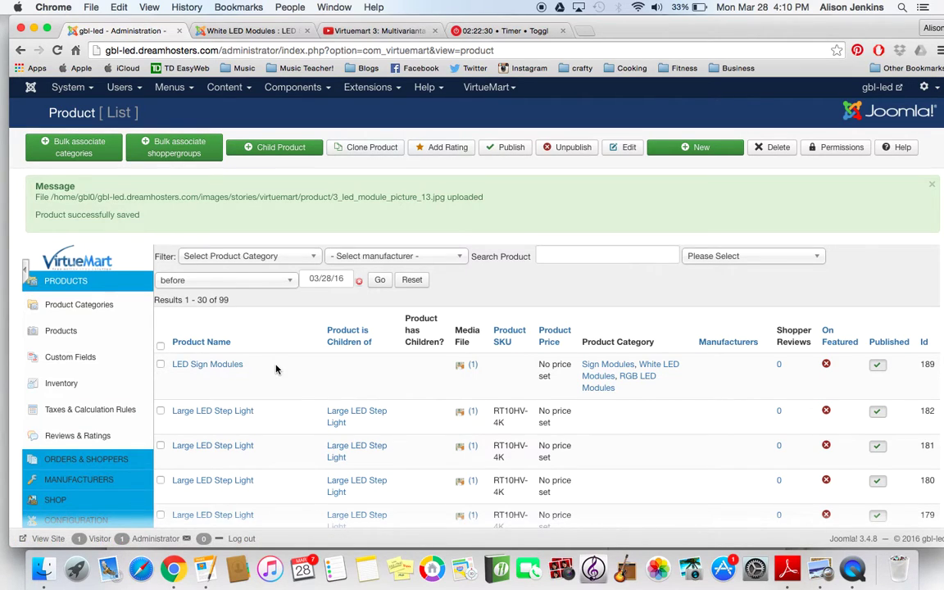
- Reopen the LED Sign Modules product and add a child product to it
{"action": "scroll", "coordinate": [312, 432], "scroll_direction": "down", "scroll_amount": 1}
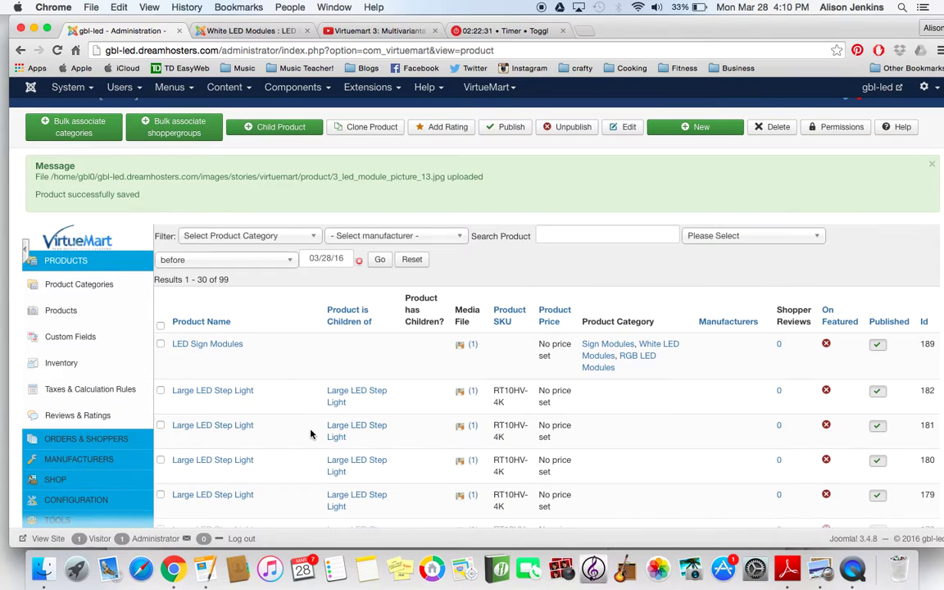
{"action": "left_click", "coordinate": [215, 346]}
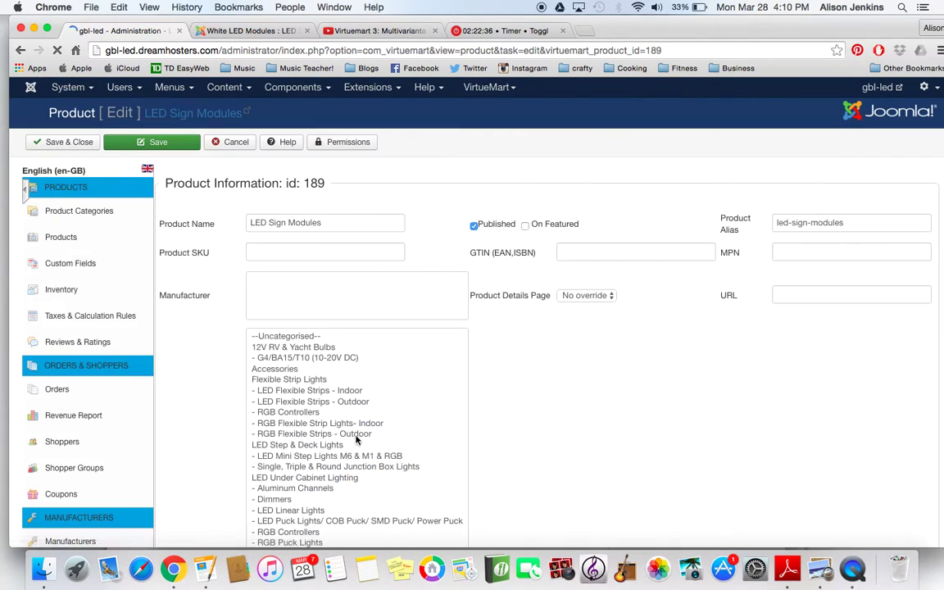
{"action": "left_click", "coordinate": [211, 174]}
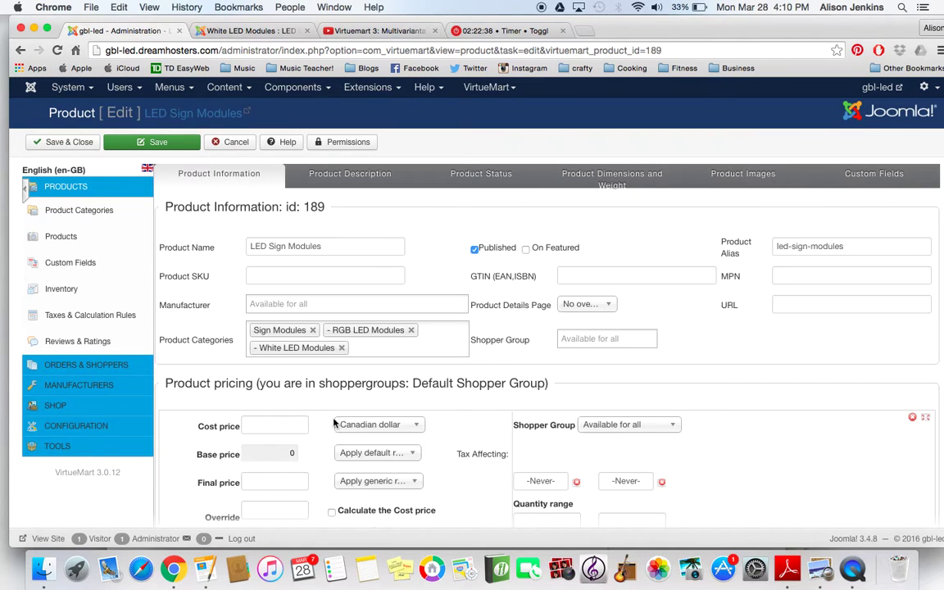
{"action": "scroll", "coordinate": [353, 450], "scroll_direction": "down", "scroll_amount": 5}
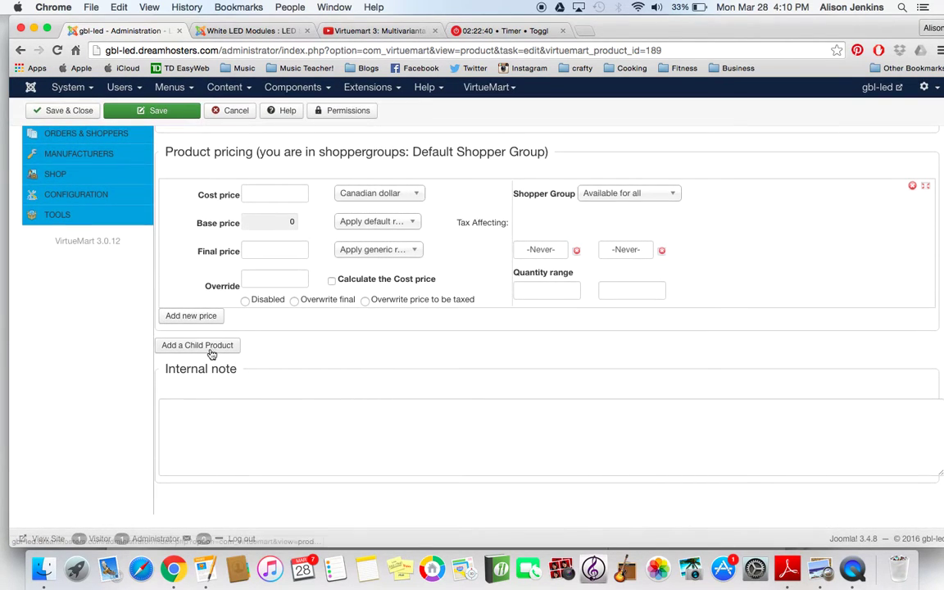
{"action": "left_click", "coordinate": [209, 345]}
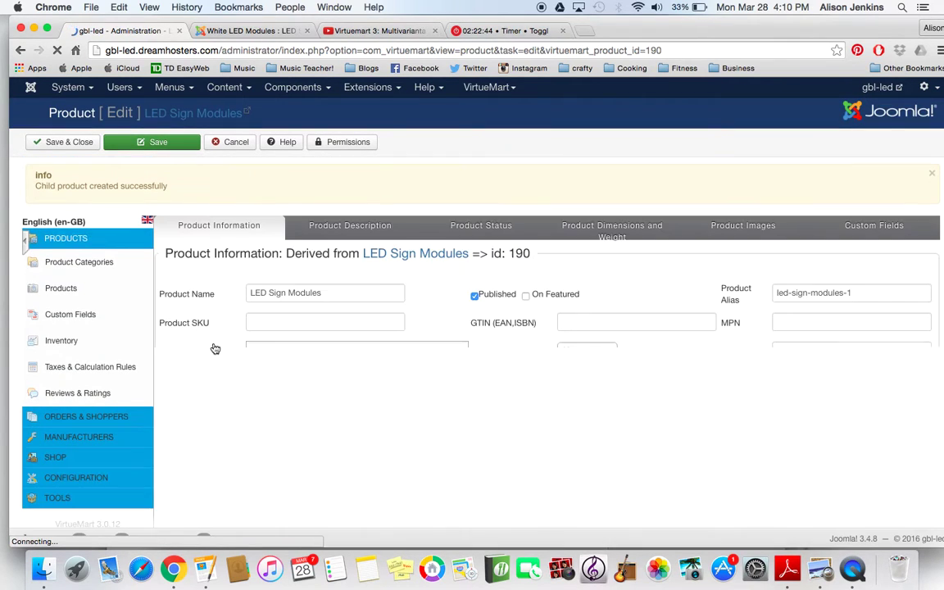
- Rename the child product as LED Sign Modules-WHITE
{"action": "left_click", "coordinate": [312, 302]}
{"action": "type", "text": "-"}
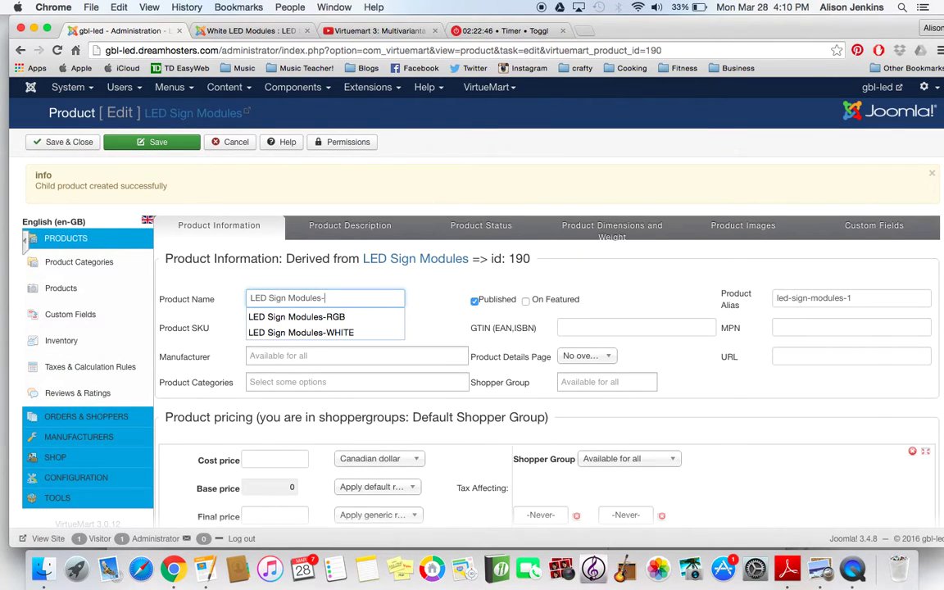
{"action": "type", "text": "White"}
{"action": "left_click", "coordinate": [320, 318]}
- Set the child product's SKU to CW-LM-25, then save and close it
{"action": "left_click", "coordinate": [311, 329]}
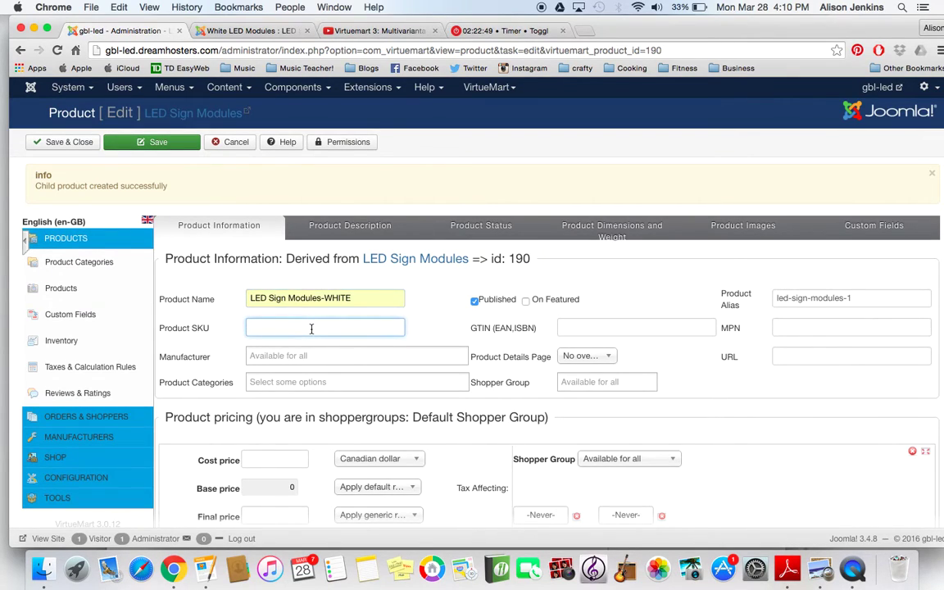
{"action": "type", "text": "CW"}
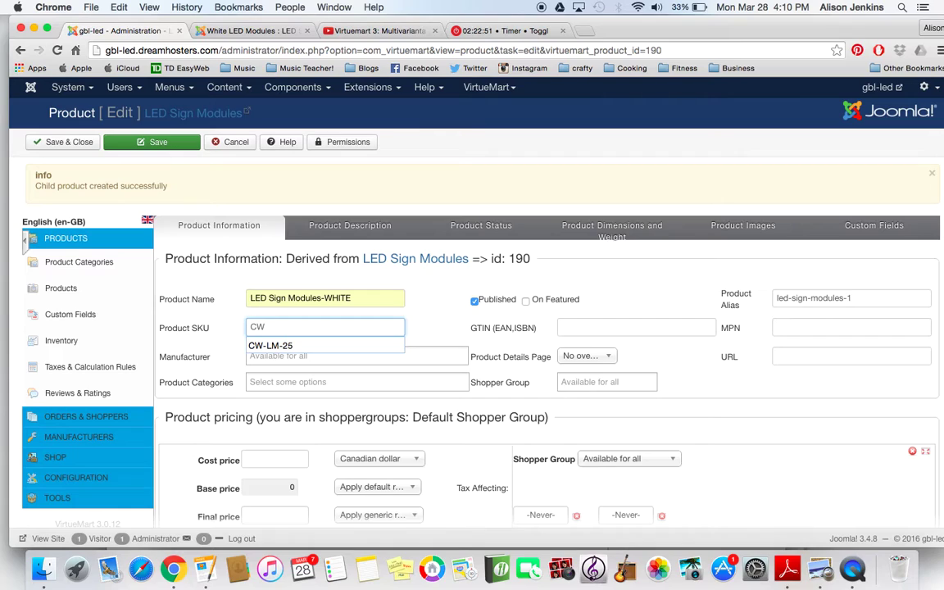
{"action": "left_click", "coordinate": [302, 345]}
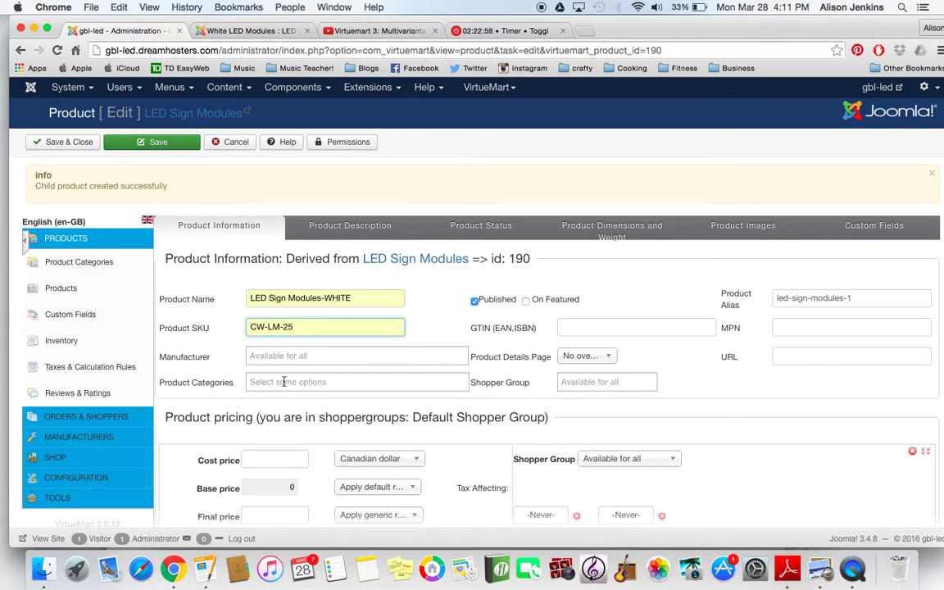
{"action": "scroll", "coordinate": [285, 385], "scroll_direction": "down", "scroll_amount": 1}
{"action": "scroll", "coordinate": [285, 386], "scroll_direction": "down", "scroll_amount": 5}
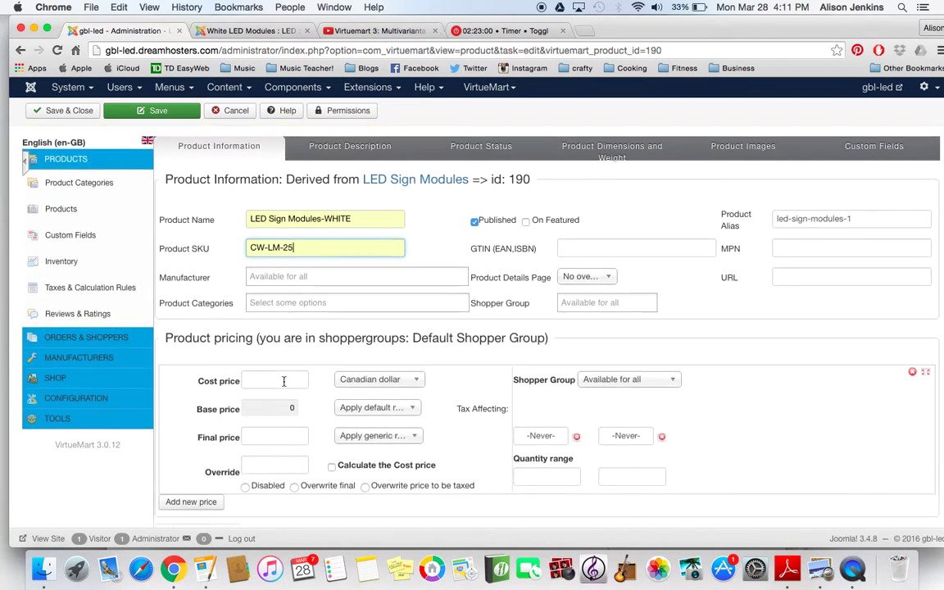
{"action": "scroll", "coordinate": [284, 386], "scroll_direction": "up", "scroll_amount": 6}
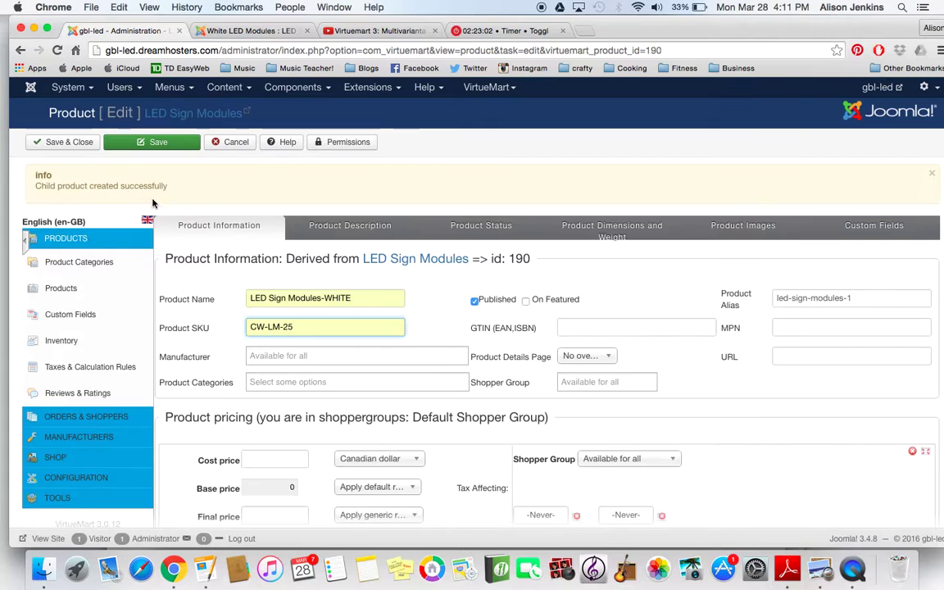
{"action": "left_click", "coordinate": [72, 142]}
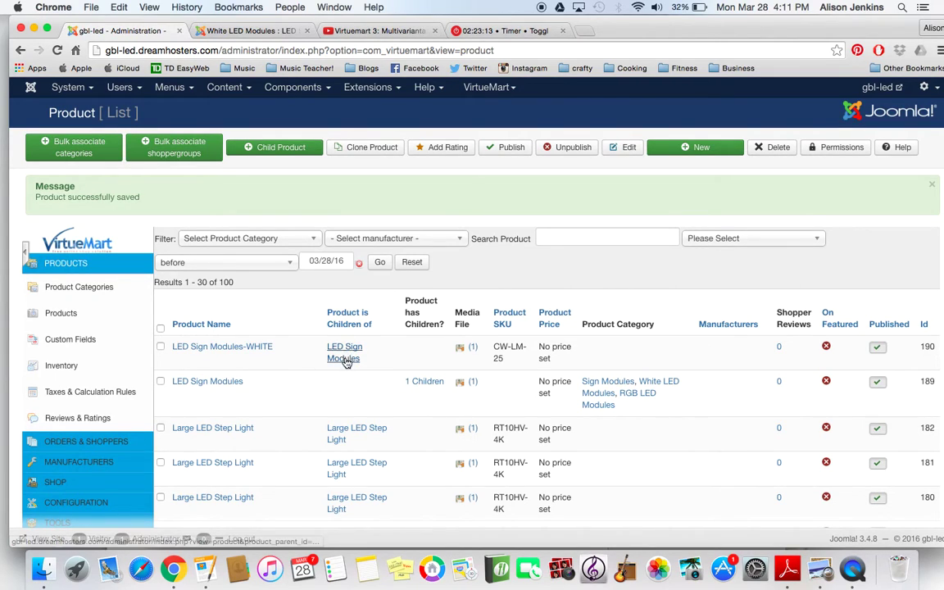
- Add another child product to the LED Sign Modules product and name it LED Sign Modules-RGB
{"action": "left_click", "coordinate": [198, 385]}
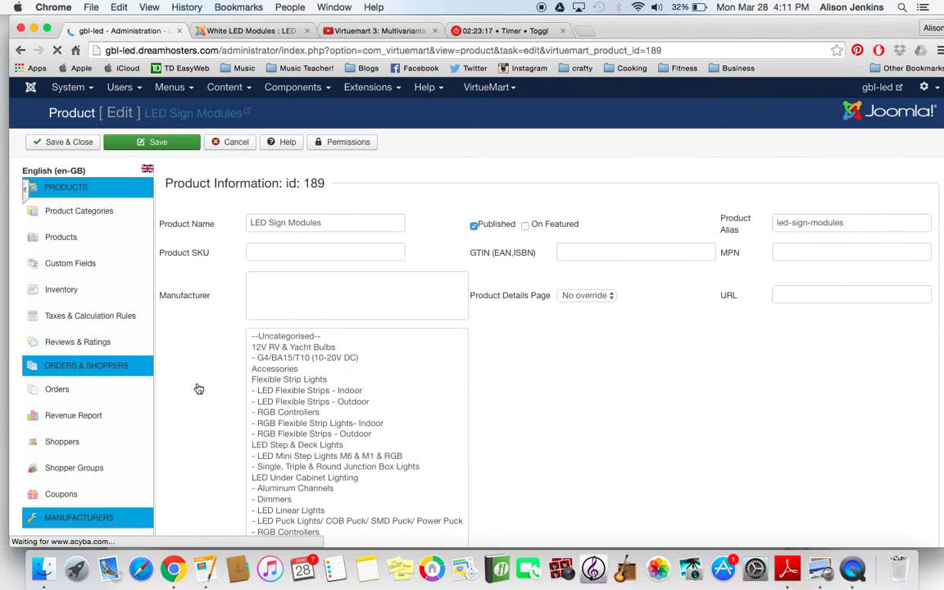
{"action": "scroll", "coordinate": [358, 428], "scroll_direction": "down", "scroll_amount": 5}
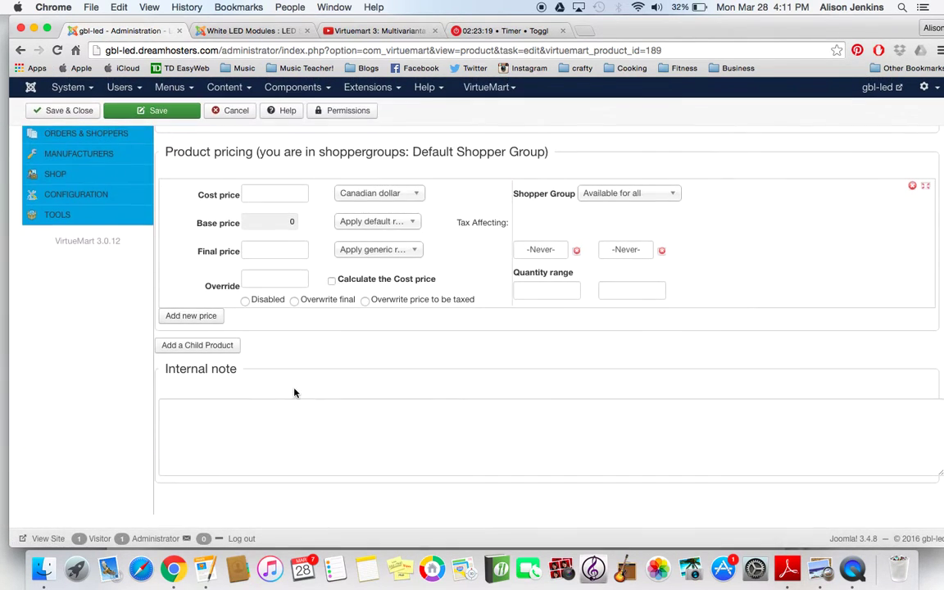
{"action": "left_click", "coordinate": [226, 348]}
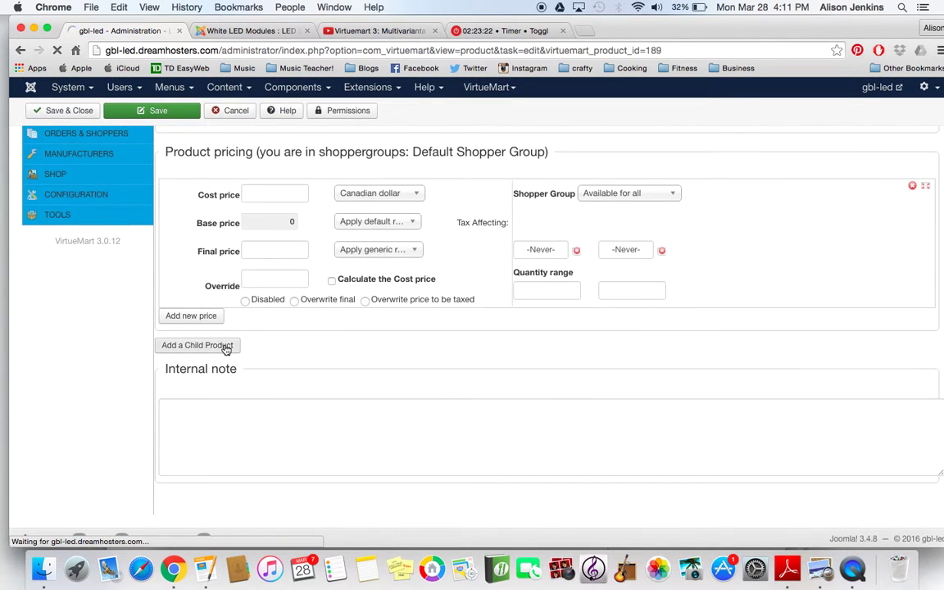
{"action": "left_click", "coordinate": [327, 298]}
{"action": "left_click", "coordinate": [327, 299]}
{"action": "type", "text": "-"}
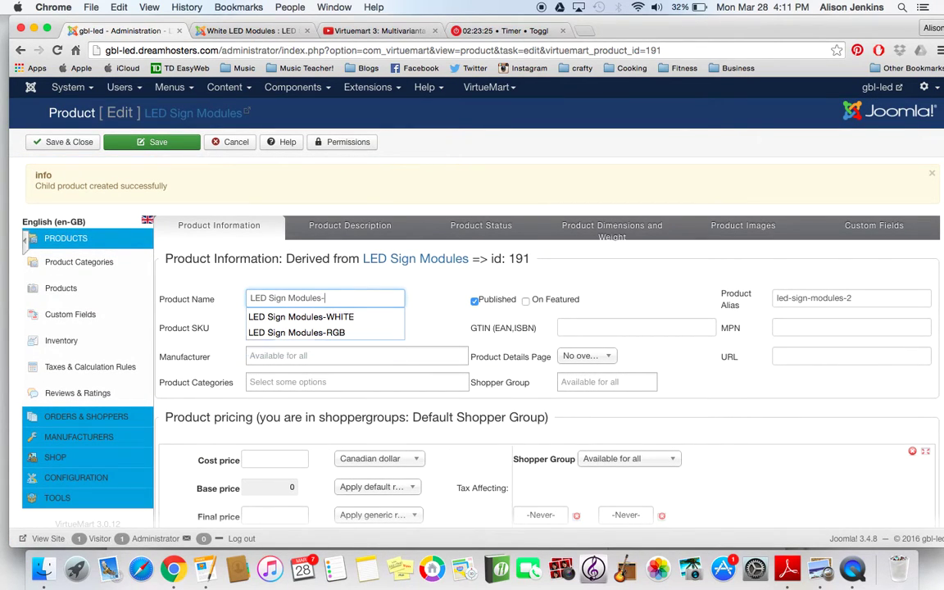
{"action": "left_click", "coordinate": [324, 333]}
- Set the RGB child product's SKU to RGB-LM-25, then save and close it
{"action": "left_click", "coordinate": [320, 328]}
{"action": "type", "text": "RGB-"}
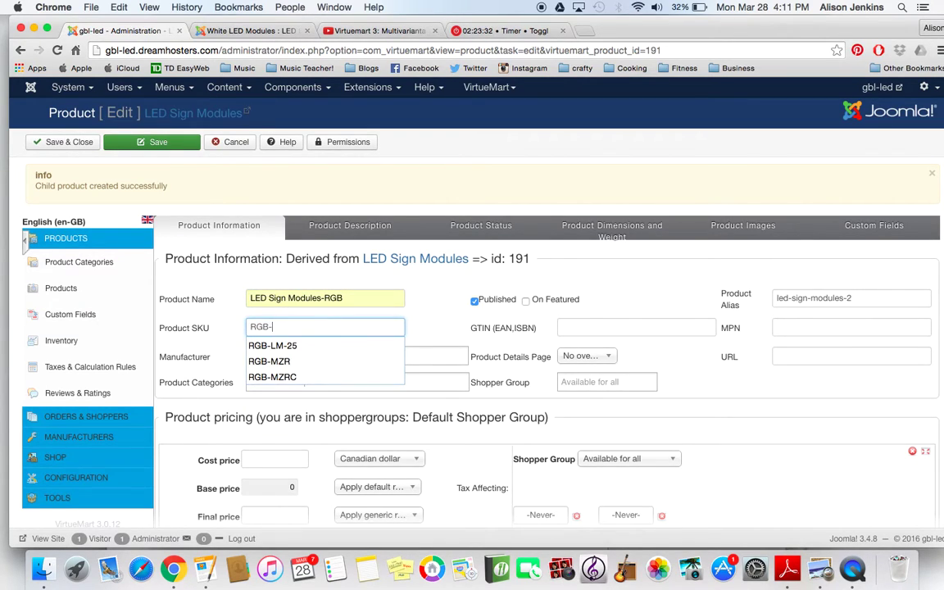
{"action": "left_click", "coordinate": [312, 346]}
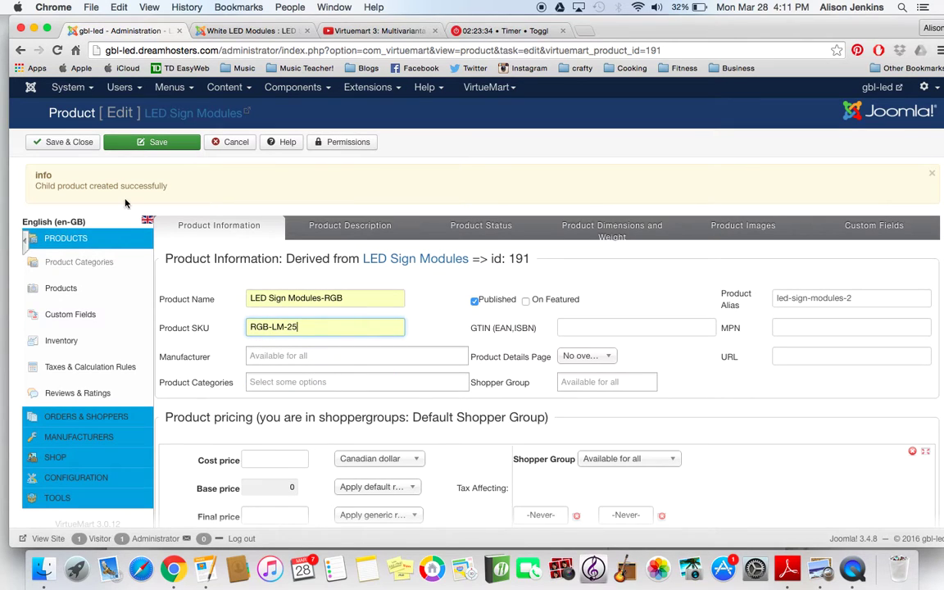
{"action": "scroll", "coordinate": [381, 388], "scroll_direction": "down", "scroll_amount": 2}
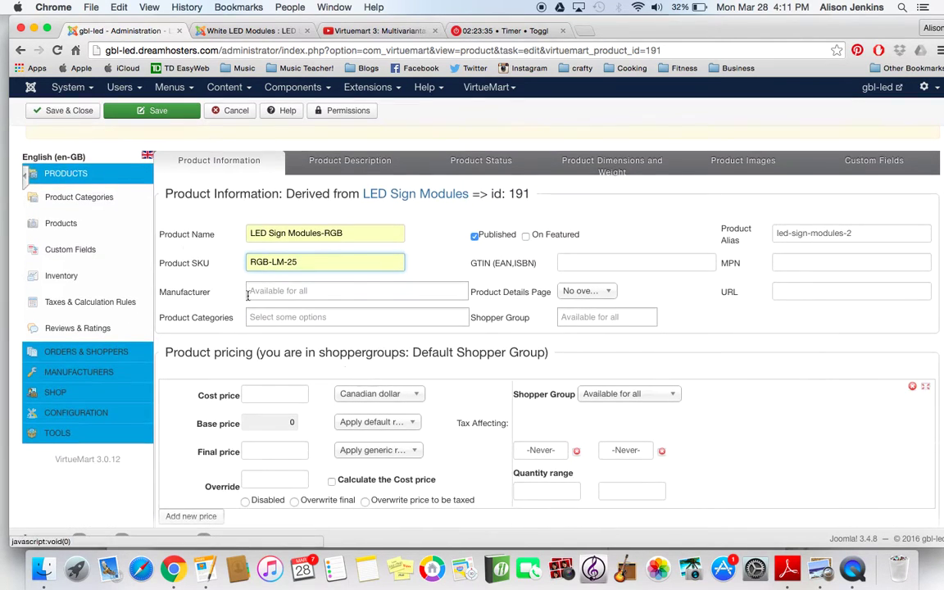
{"action": "left_click", "coordinate": [59, 115]}
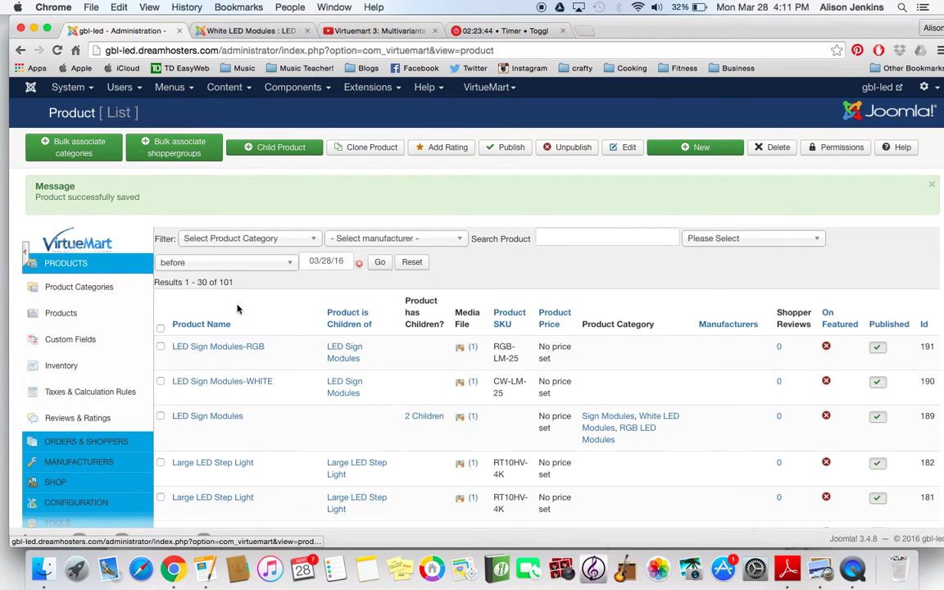
- Open the LED Sign Modules product page from the storefront's Products listing to check how it displays
{"action": "left_click", "coordinate": [243, 31]}
{"action": "left_click", "coordinate": [678, 187]}
{"action": "left_click", "coordinate": [677, 198]}
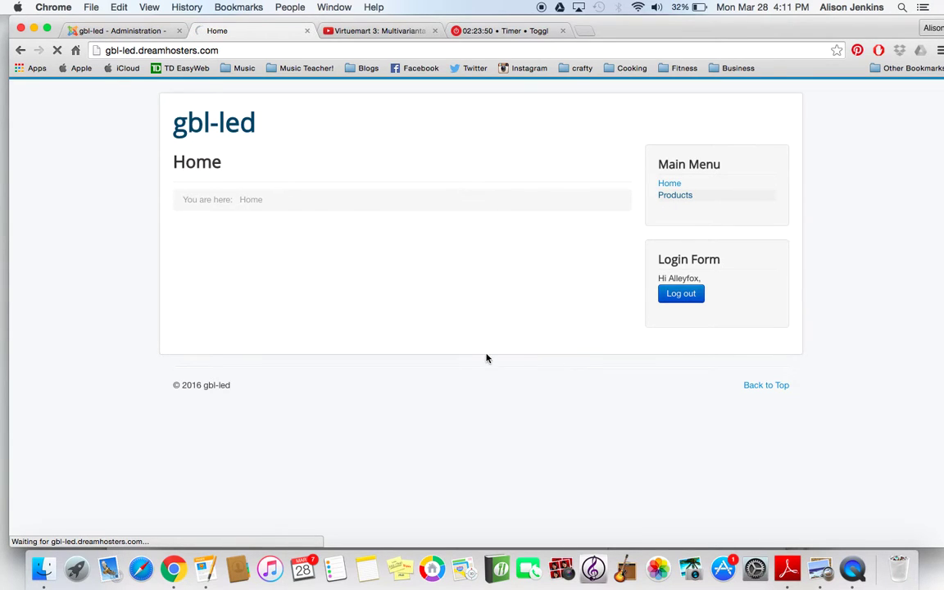
{"action": "scroll", "coordinate": [446, 453], "scroll_direction": "down", "scroll_amount": 5}
{"action": "scroll", "coordinate": [447, 419], "scroll_direction": "down", "scroll_amount": 5}
{"action": "left_click", "coordinate": [532, 299]}
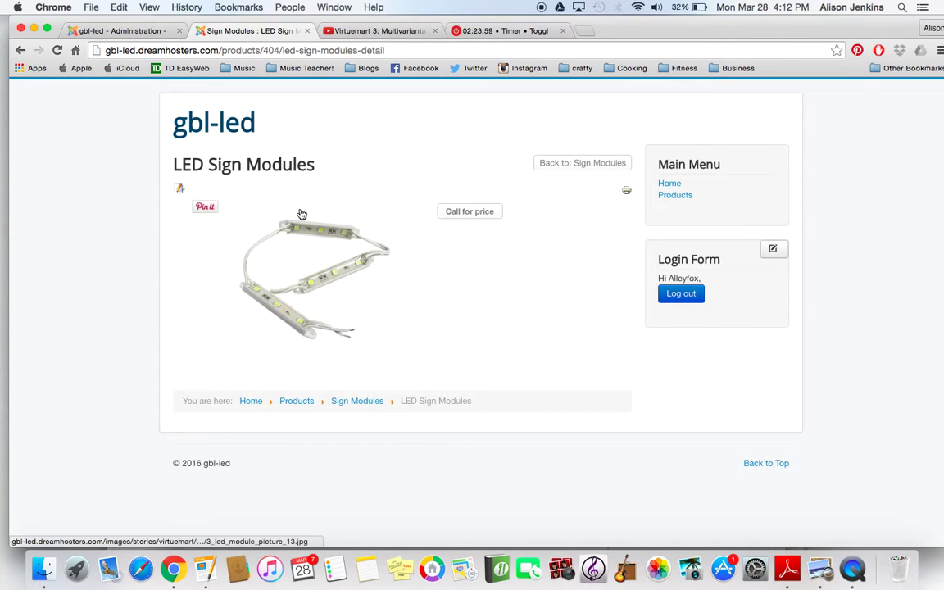
- Reopen the LED Sign Modules parent product in the administration and review its list of child products
{"action": "left_click", "coordinate": [144, 33]}
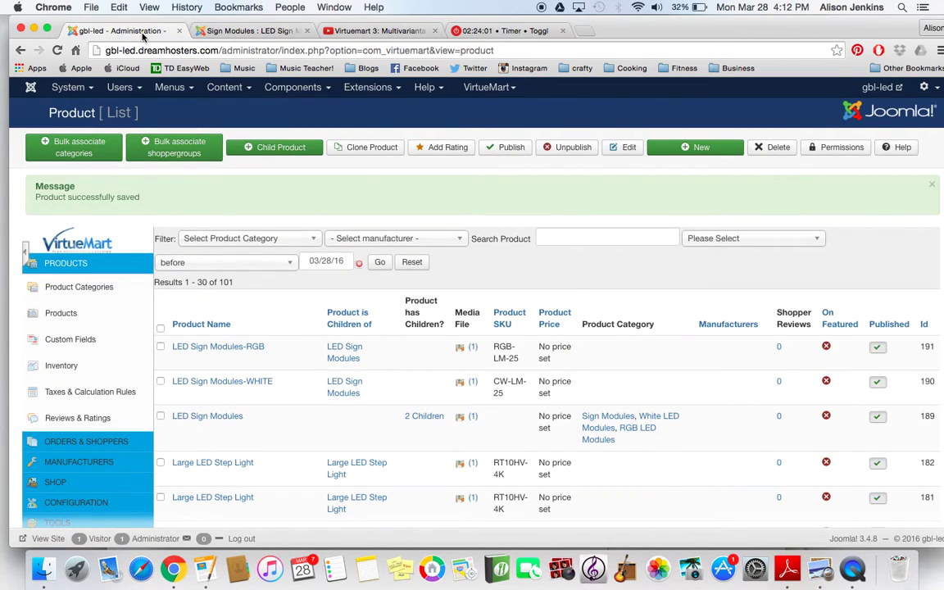
{"action": "left_click", "coordinate": [209, 417]}
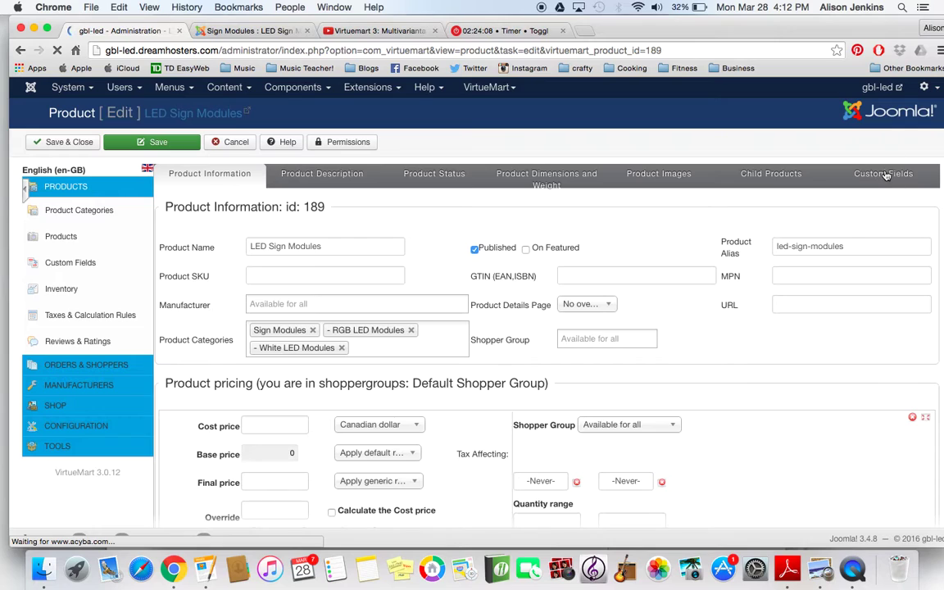
{"action": "left_click", "coordinate": [886, 174]}
{"action": "left_click", "coordinate": [789, 180]}
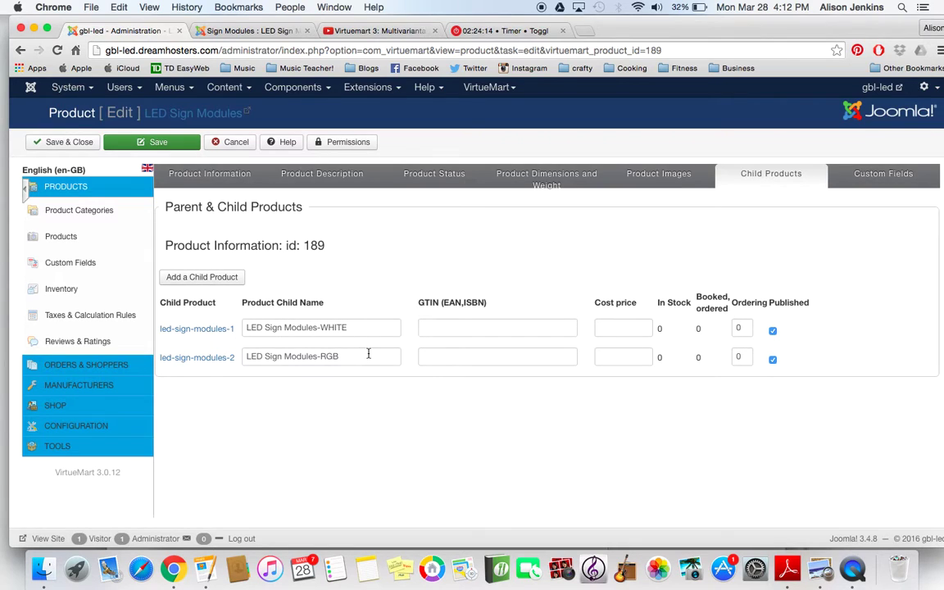
- Add the Variations custom field, a generic child variant, to the LED Sign Modules product
{"action": "left_click", "coordinate": [887, 175]}
{"action": "scroll", "coordinate": [631, 346], "scroll_direction": "down", "scroll_amount": 1}
{"action": "left_click", "coordinate": [346, 400]}
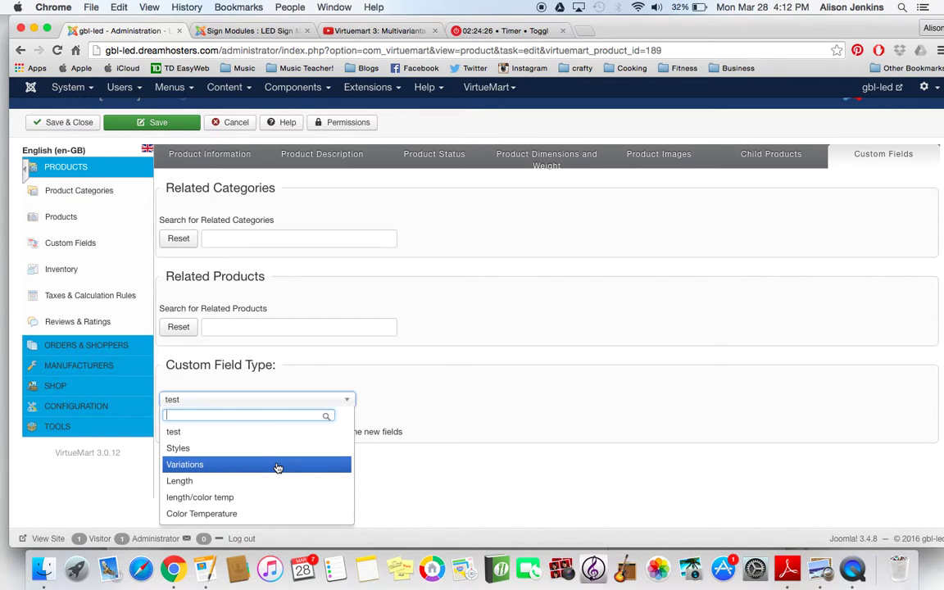
{"action": "left_click", "coordinate": [277, 466]}
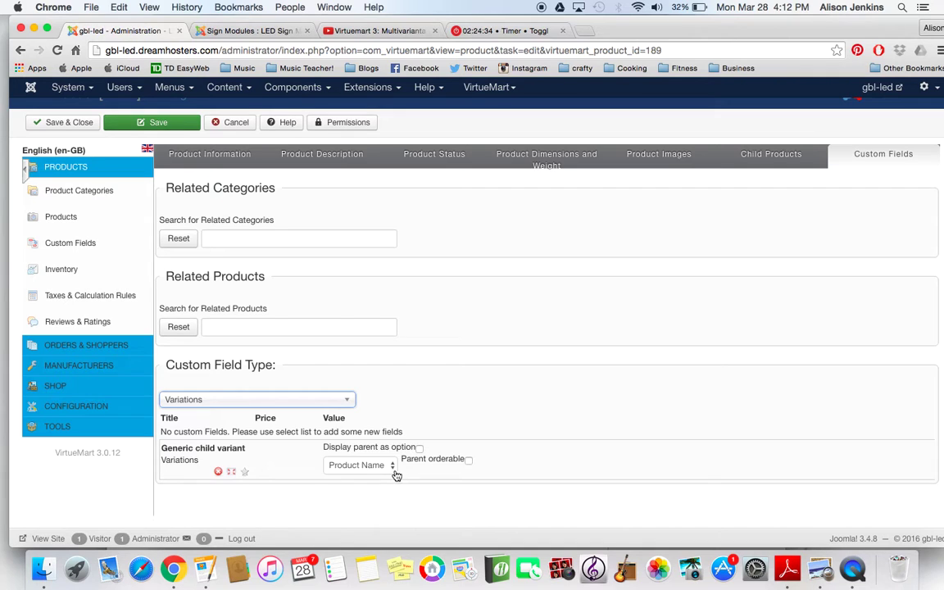
- Use Product Name as the generic child variant's value and save the product
{"action": "scroll", "coordinate": [493, 460], "scroll_direction": "down", "scroll_amount": 1}
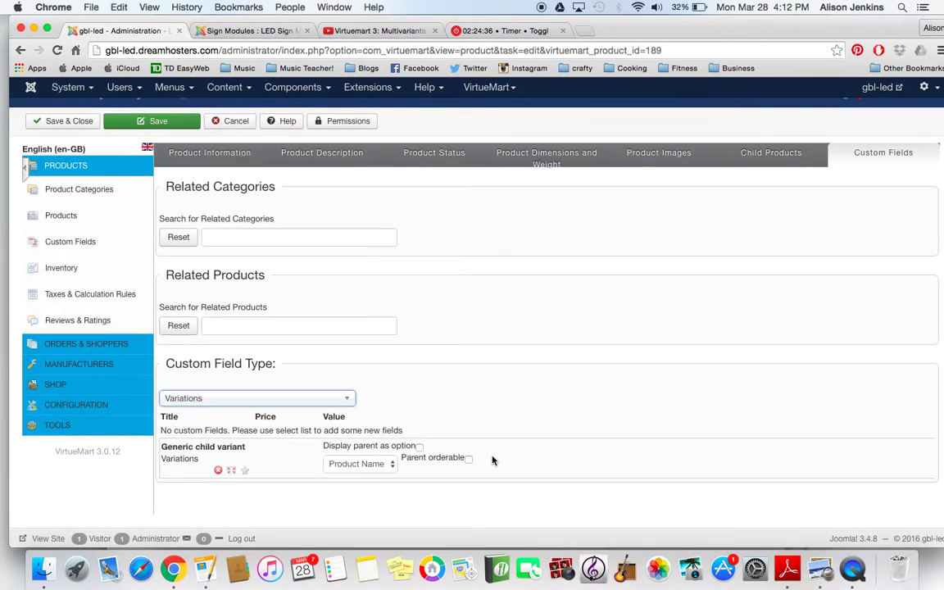
{"action": "left_click", "coordinate": [392, 468]}
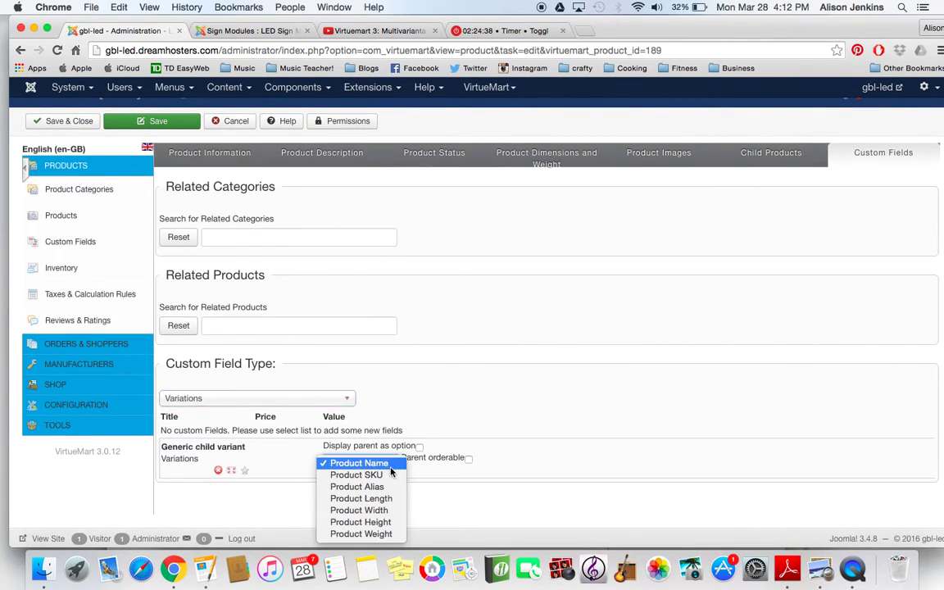
{"action": "left_click", "coordinate": [359, 463]}
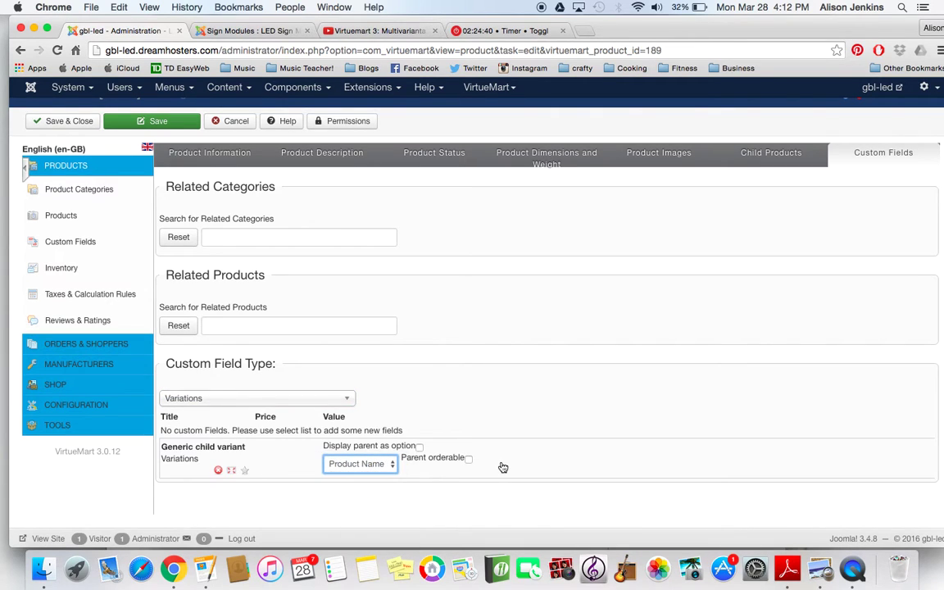
{"action": "scroll", "coordinate": [504, 469], "scroll_direction": "down", "scroll_amount": 1}
{"action": "scroll", "coordinate": [503, 468], "scroll_direction": "up", "scroll_amount": 1}
{"action": "left_click", "coordinate": [127, 125]}
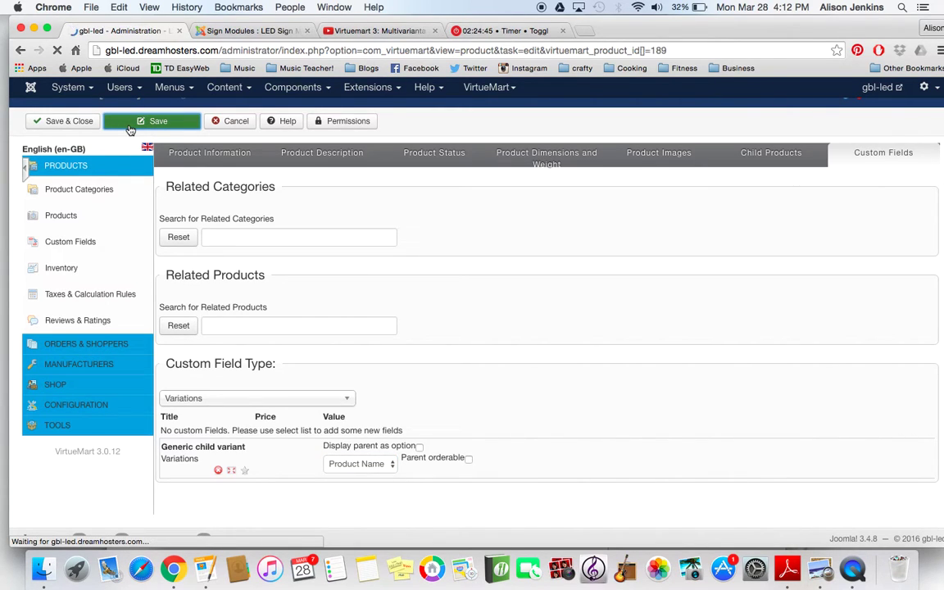
{"action": "scroll", "coordinate": [413, 476], "scroll_direction": "down", "scroll_amount": 3}
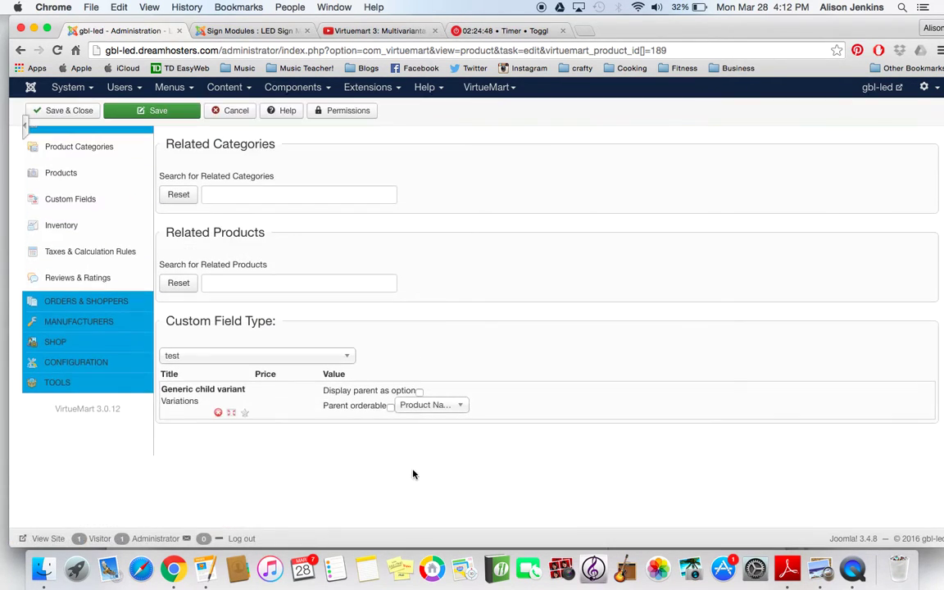
- Reload the LED Sign Modules page through the storefront's Products listing and check its Variations choices
{"action": "left_click", "coordinate": [255, 31]}
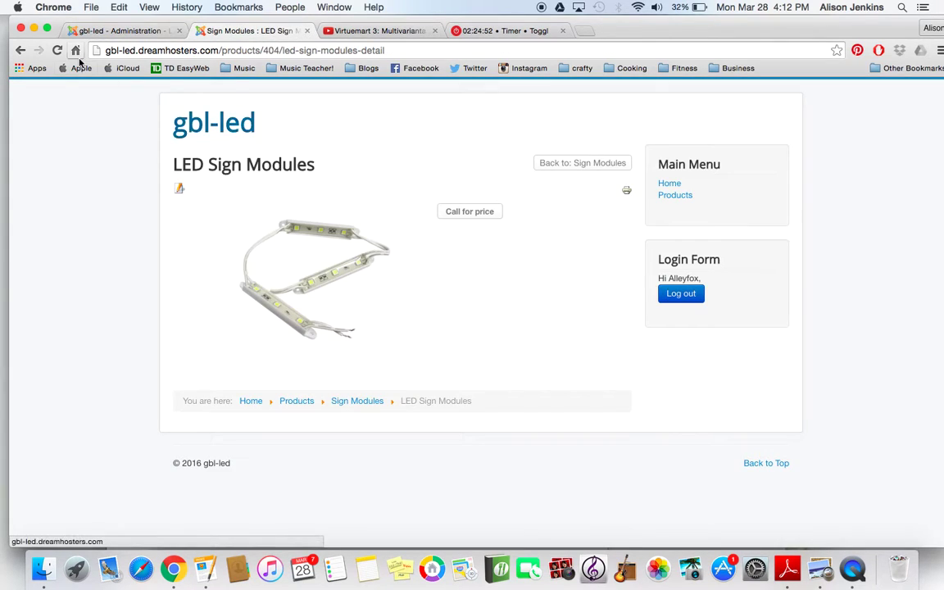
{"action": "left_click", "coordinate": [665, 198]}
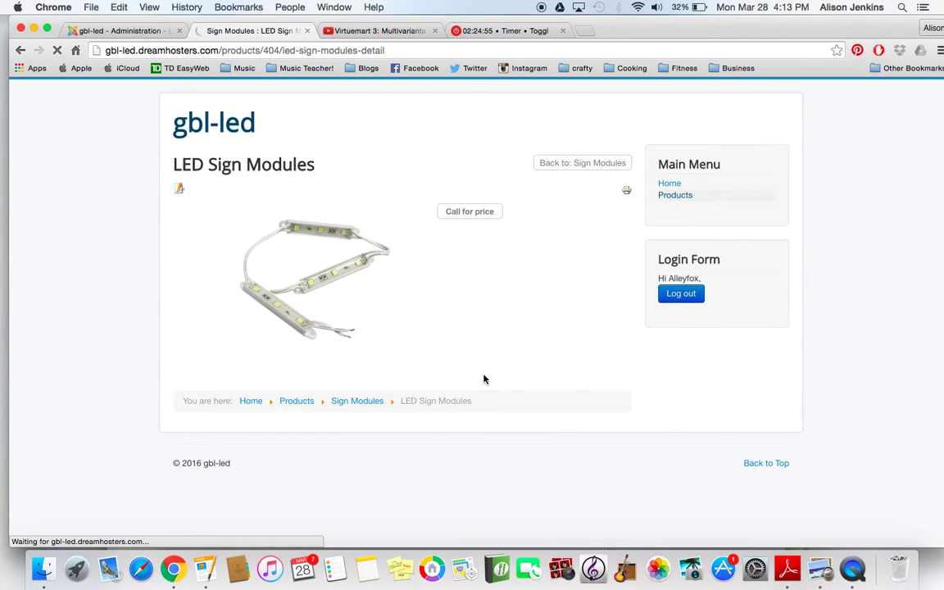
{"action": "scroll", "coordinate": [485, 379], "scroll_direction": "down", "scroll_amount": 10}
{"action": "scroll", "coordinate": [508, 410], "scroll_direction": "down", "scroll_amount": 5}
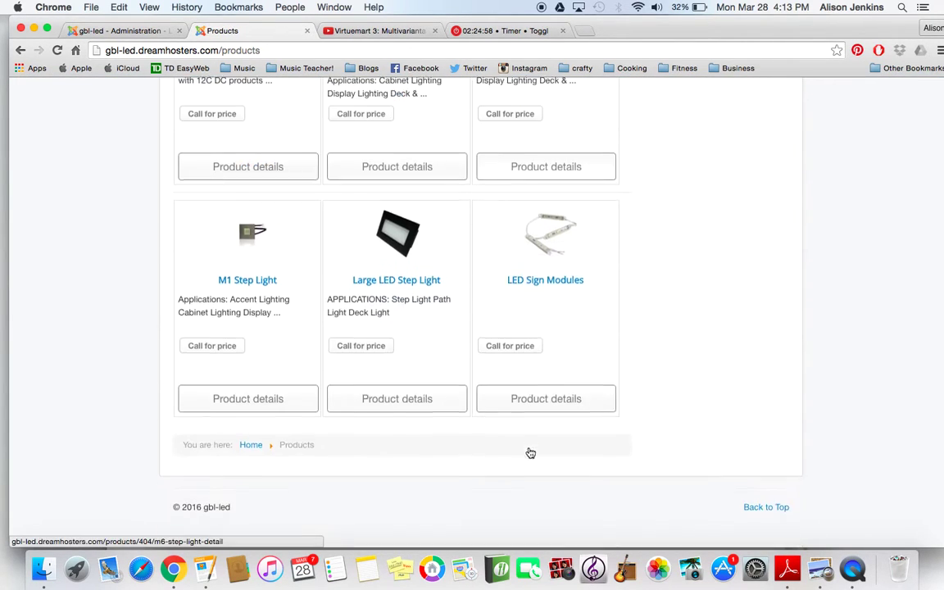
{"action": "left_click", "coordinate": [541, 298]}
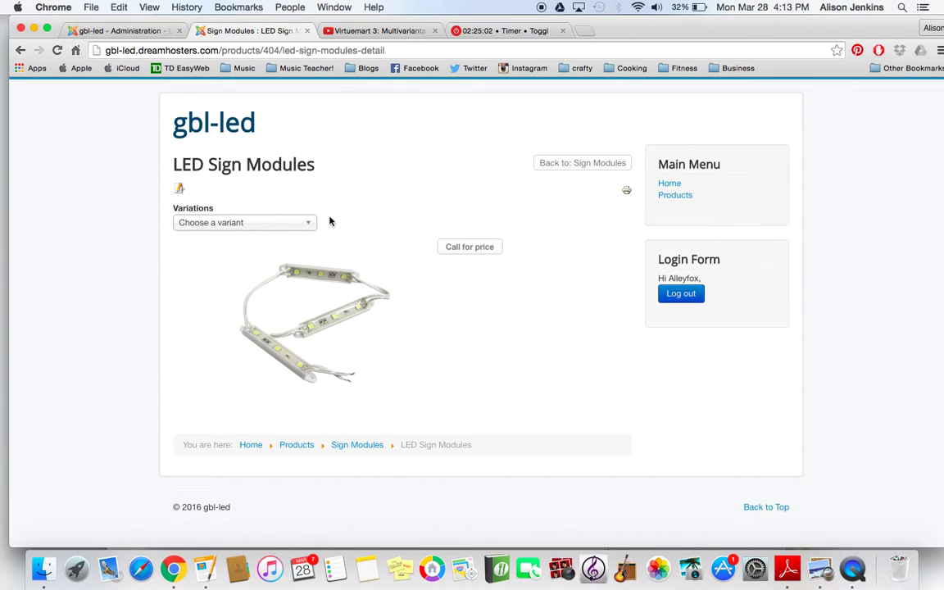
{"action": "left_click", "coordinate": [308, 223]}
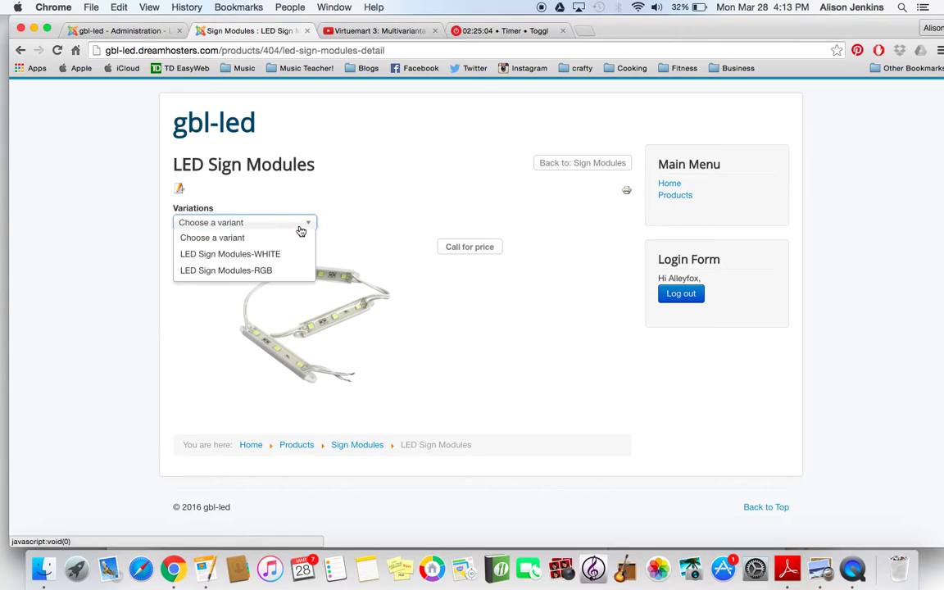
{"action": "left_click", "coordinate": [355, 217]}
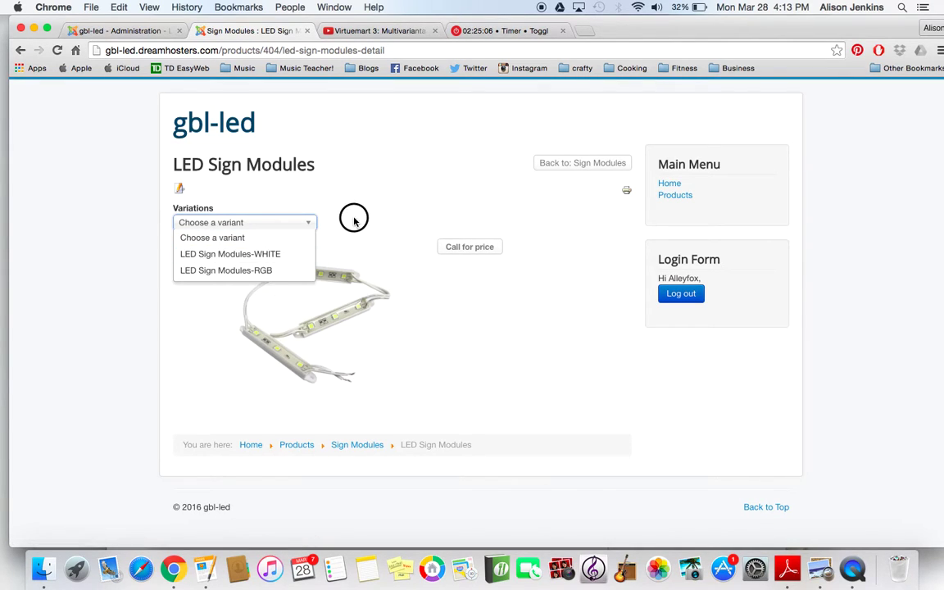
- Return to the LED Sign Modules product's custom fields in the administration, then save and close the product
{"action": "left_click", "coordinate": [138, 31]}
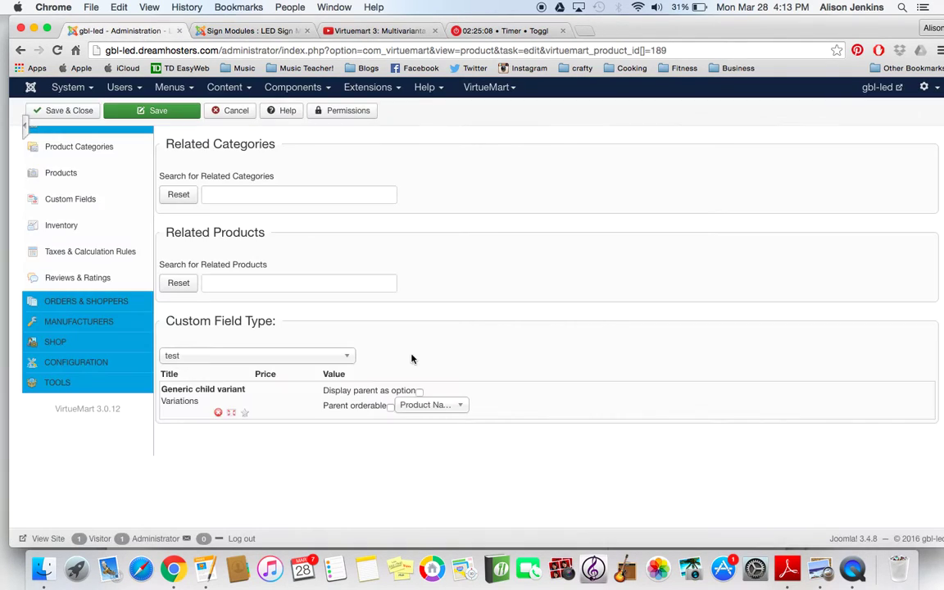
{"action": "scroll", "coordinate": [489, 307], "scroll_direction": "up", "scroll_amount": 3}
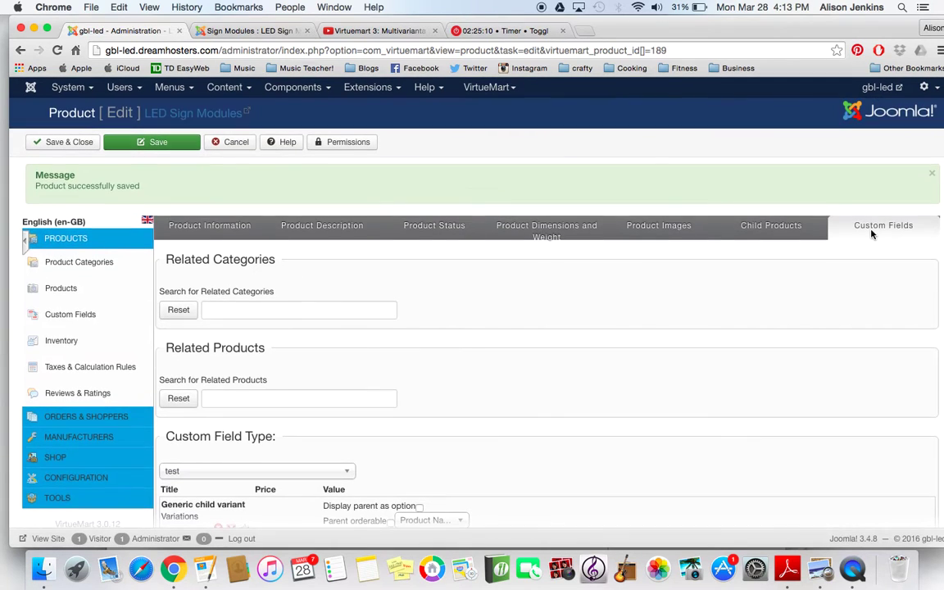
{"action": "scroll", "coordinate": [724, 328], "scroll_direction": "down", "scroll_amount": 3}
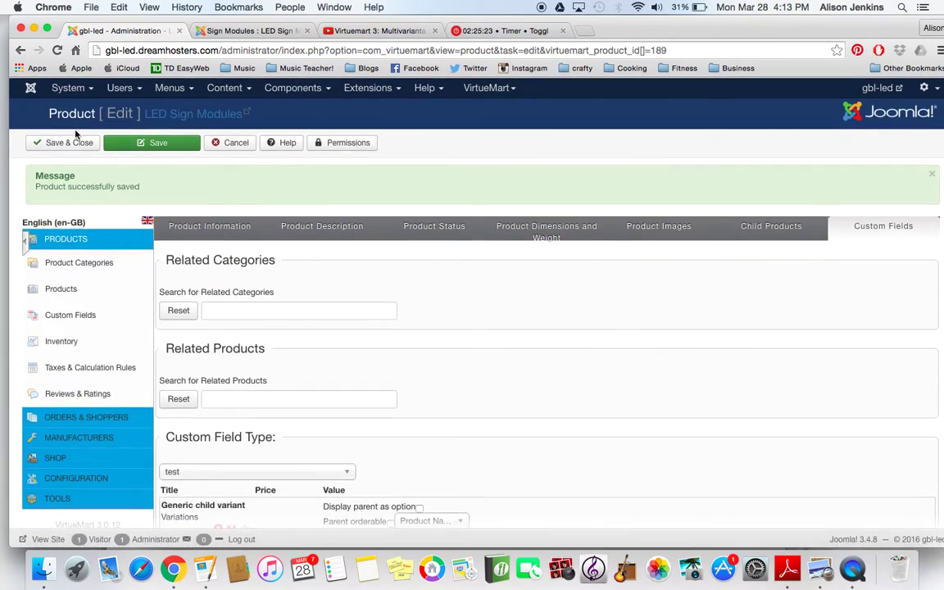
{"action": "left_click", "coordinate": [73, 142]}
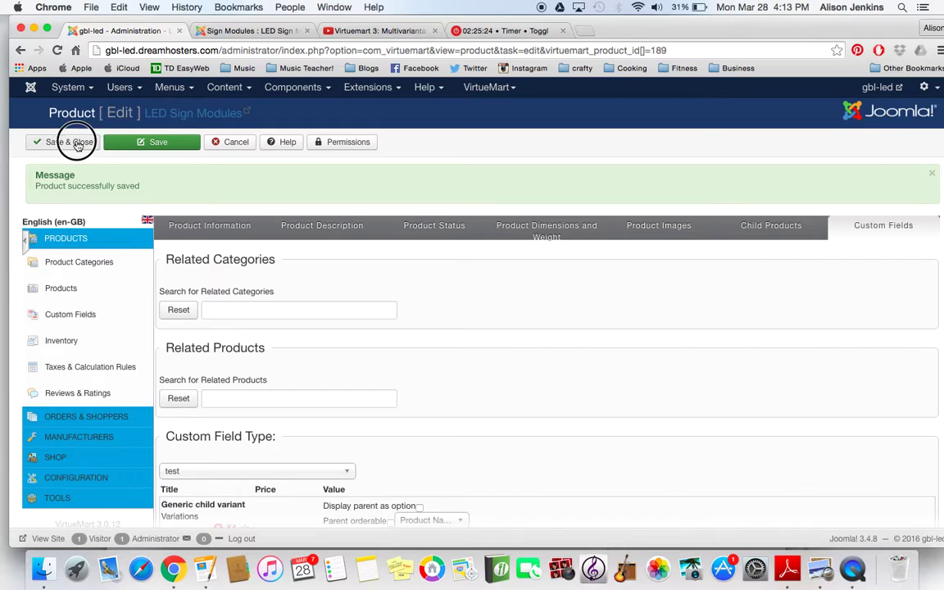
- Check the Variations choices on the storefront's LED Sign Modules page and select the LED Sign Modules-WHITE variant
{"action": "left_click", "coordinate": [260, 32]}
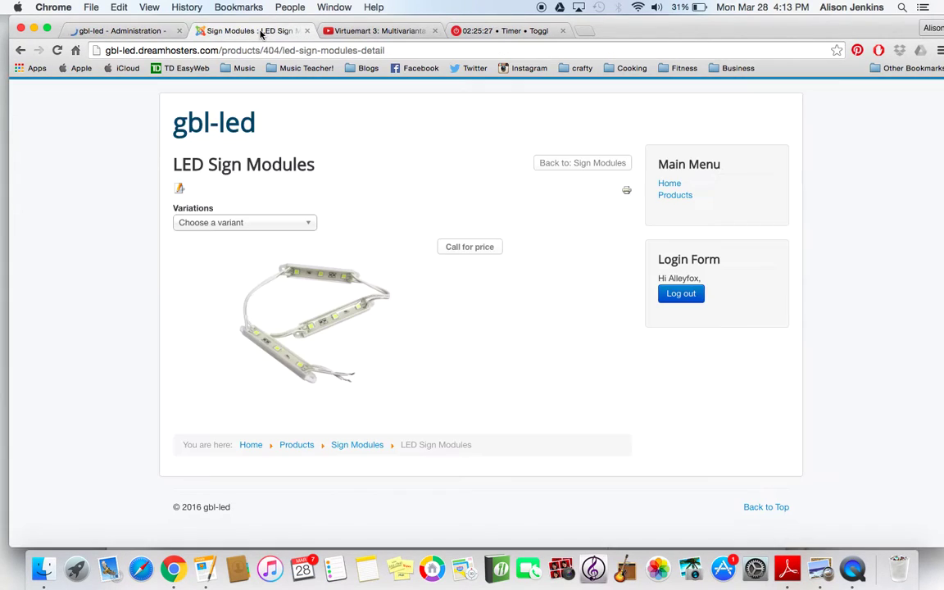
{"action": "left_click", "coordinate": [287, 224]}
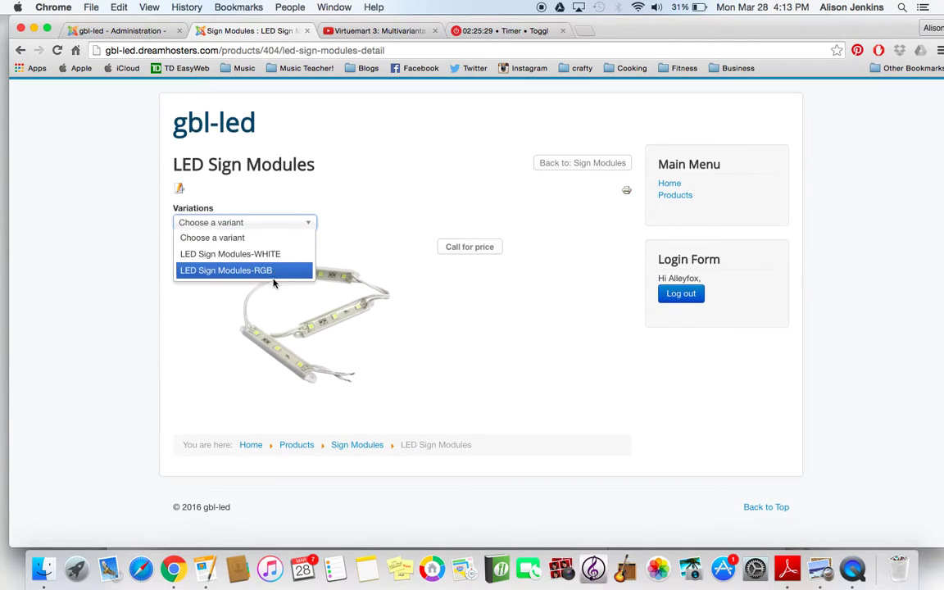
{"action": "left_click", "coordinate": [364, 232]}
{"action": "left_click", "coordinate": [305, 221]}
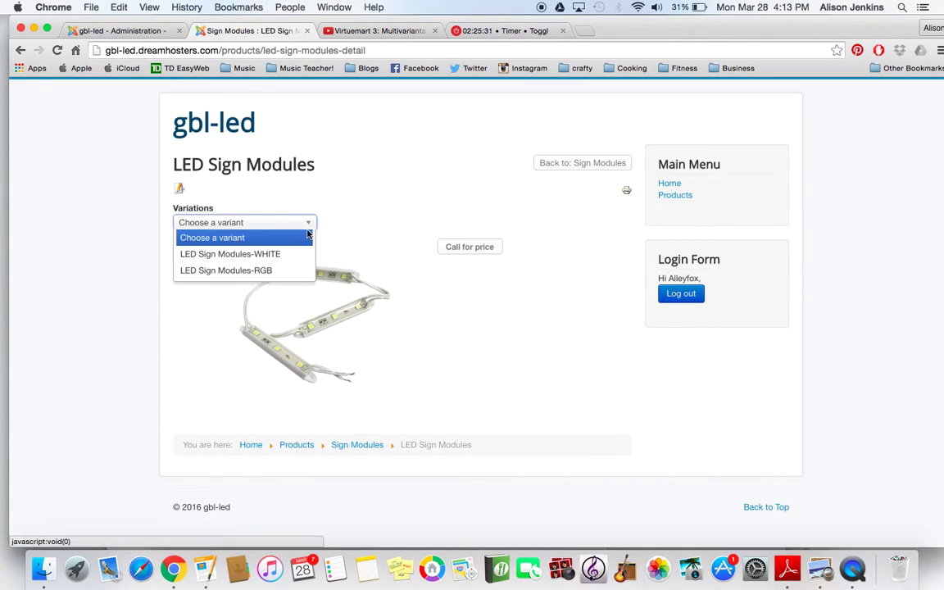
{"action": "left_click", "coordinate": [327, 228]}
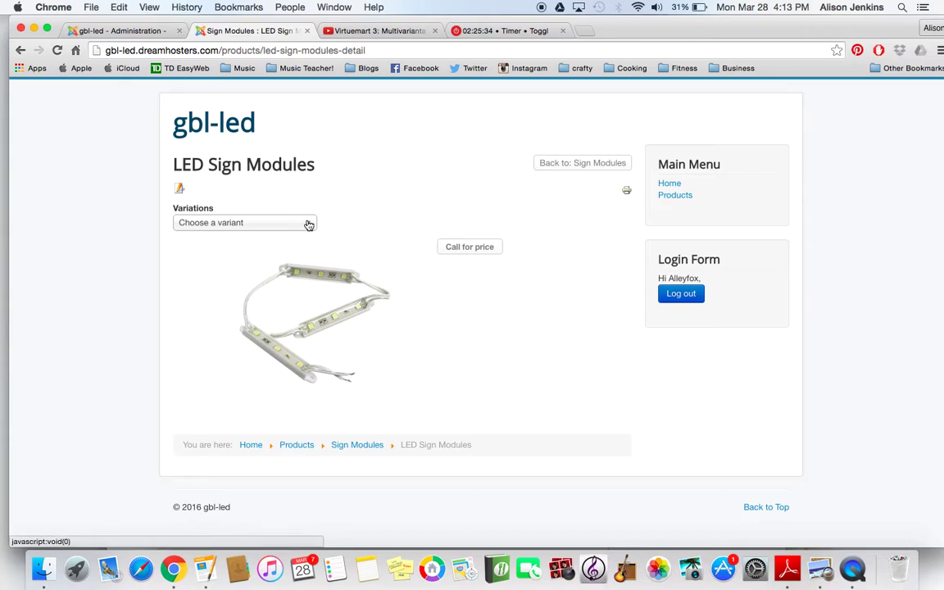
{"action": "left_click", "coordinate": [309, 225]}
{"action": "left_click", "coordinate": [412, 232]}
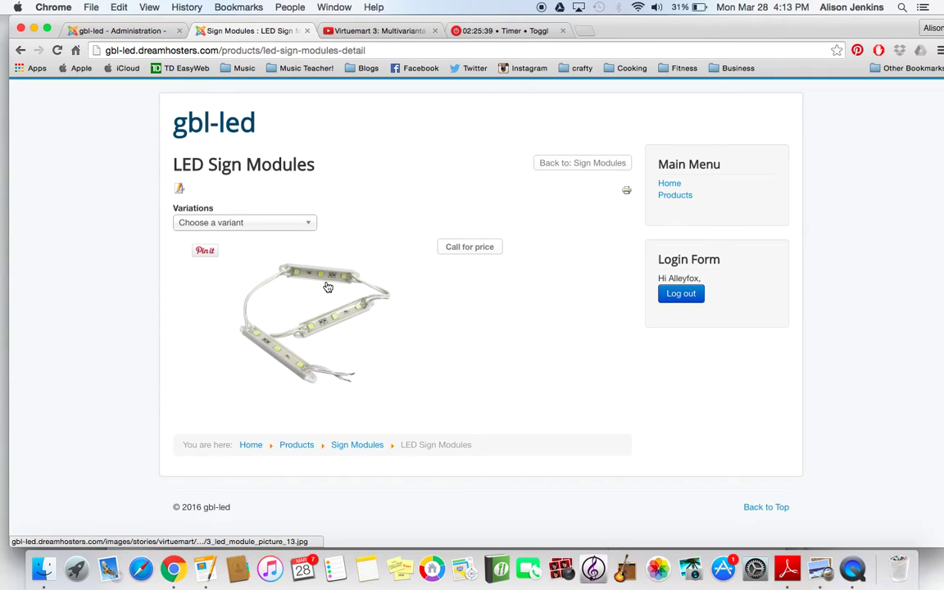
{"action": "left_click", "coordinate": [262, 223]}
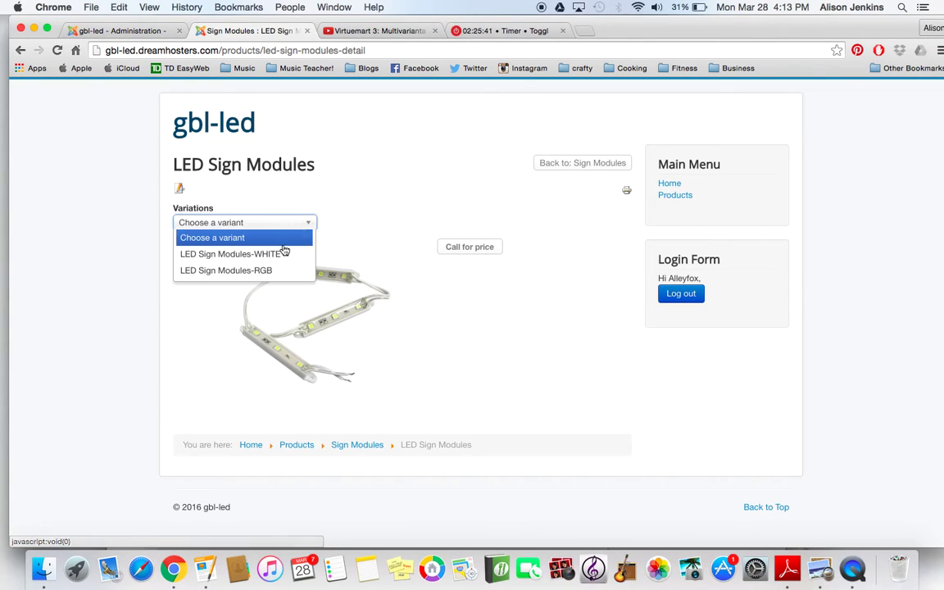
{"action": "left_click", "coordinate": [275, 254]}
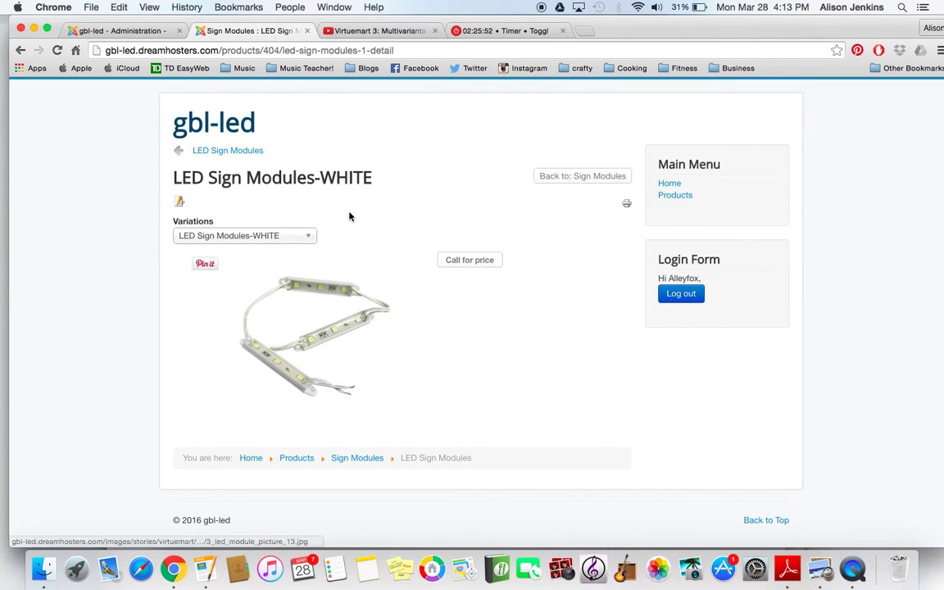
- Return to the product list in the administration and glance over the open windows
{"action": "left_click", "coordinate": [123, 31]}
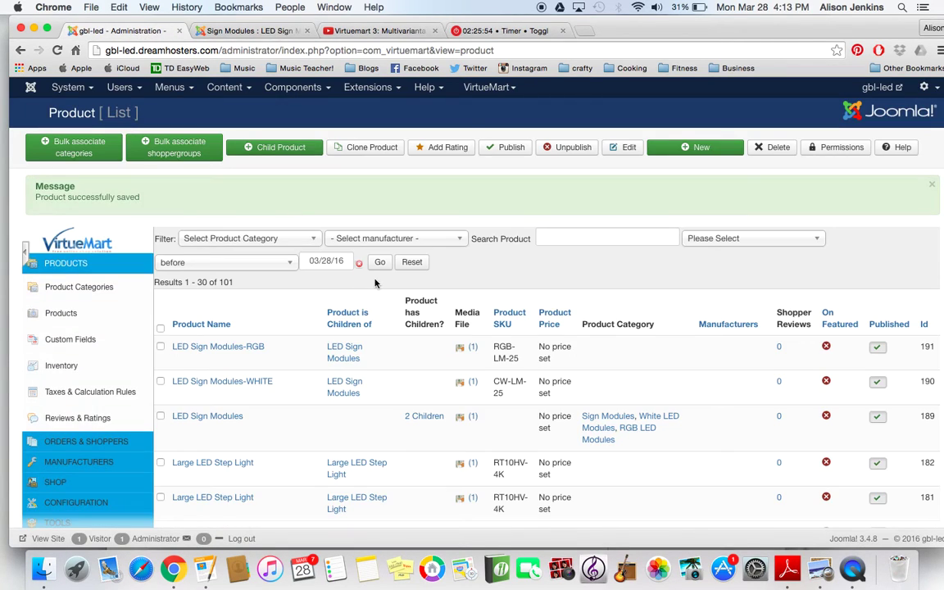
{"action": "key", "text": "ctrl+Up"}
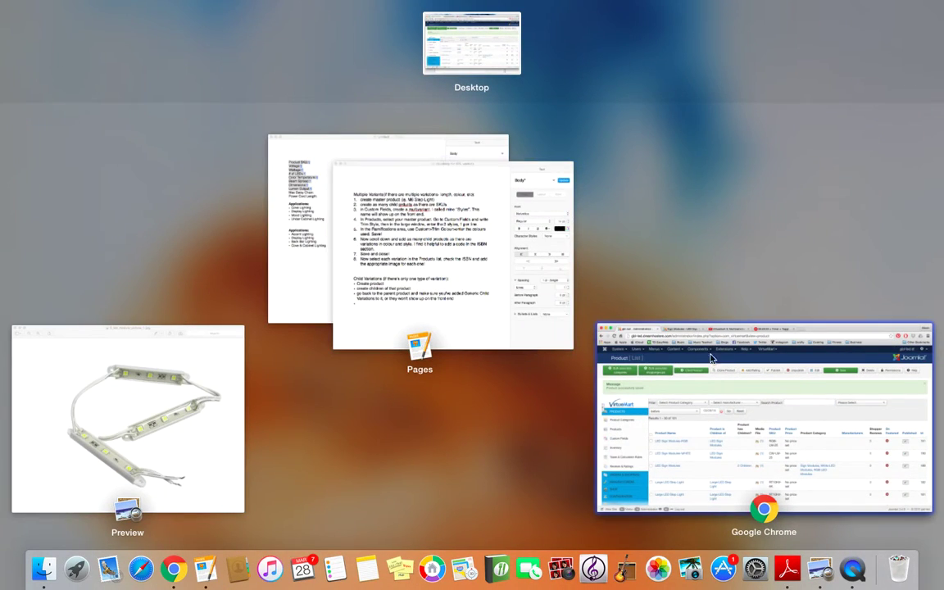
{"action": "left_click", "coordinate": [718, 397]}
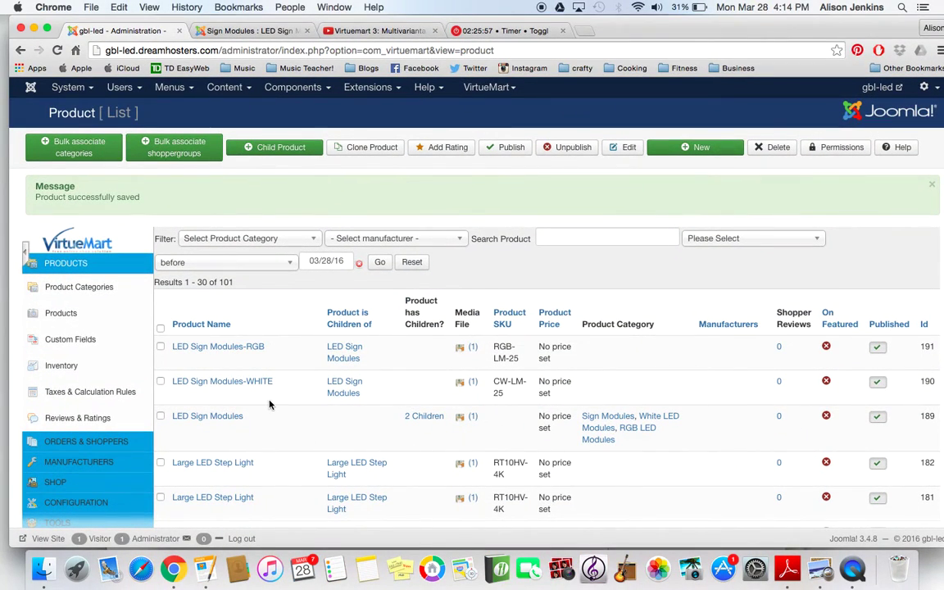